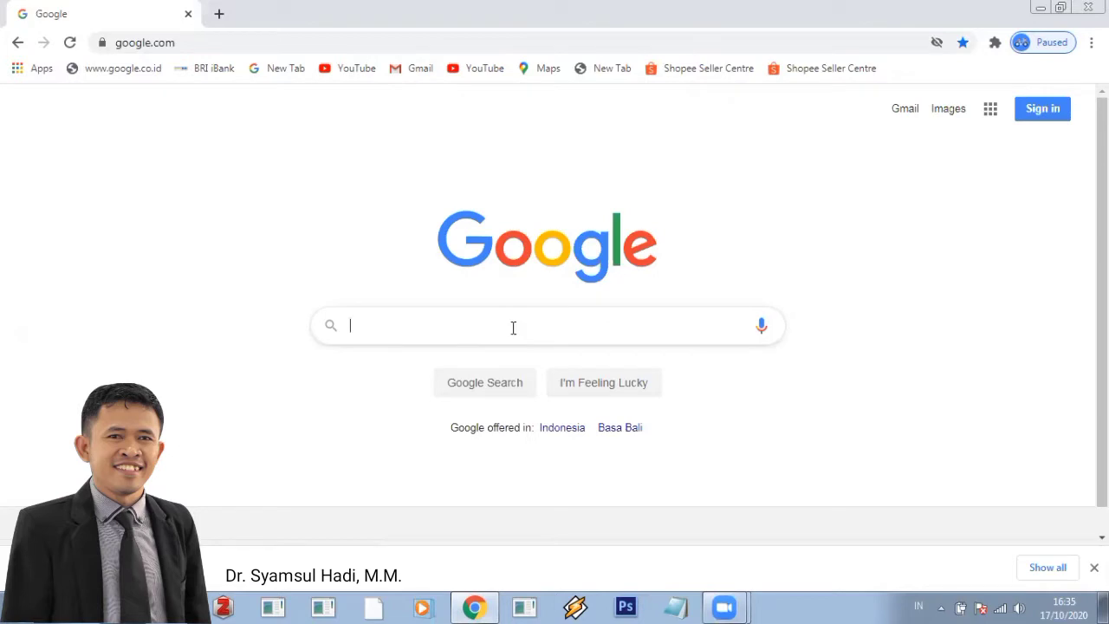
Search Google for Zotero and open the official zotero.org site
type("ZOOTERO")
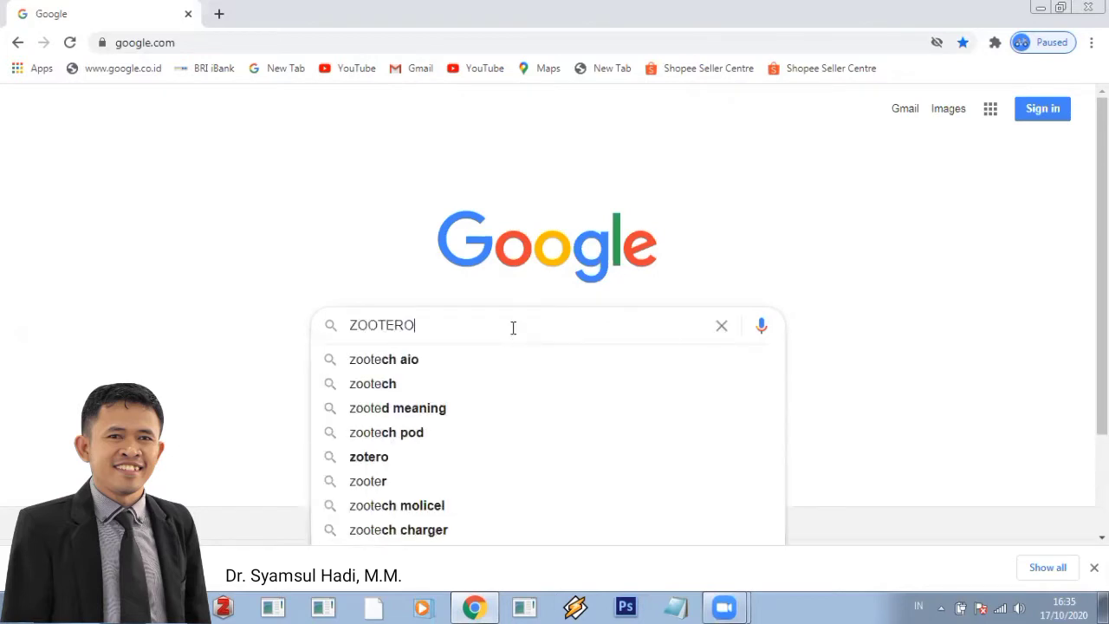
key("Return")
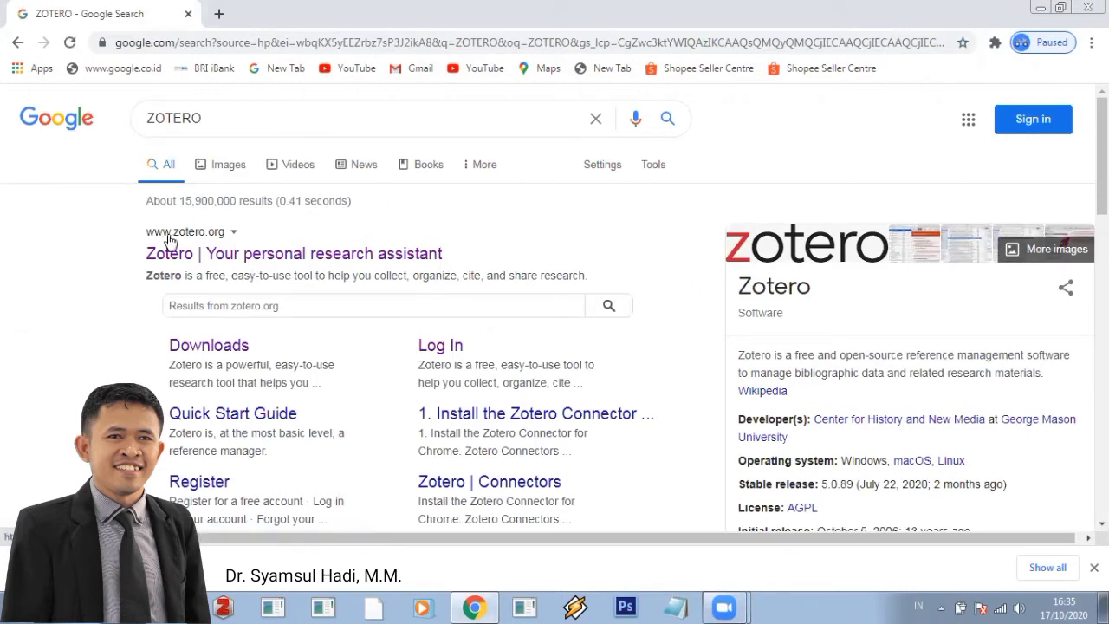
left_click(295, 263)
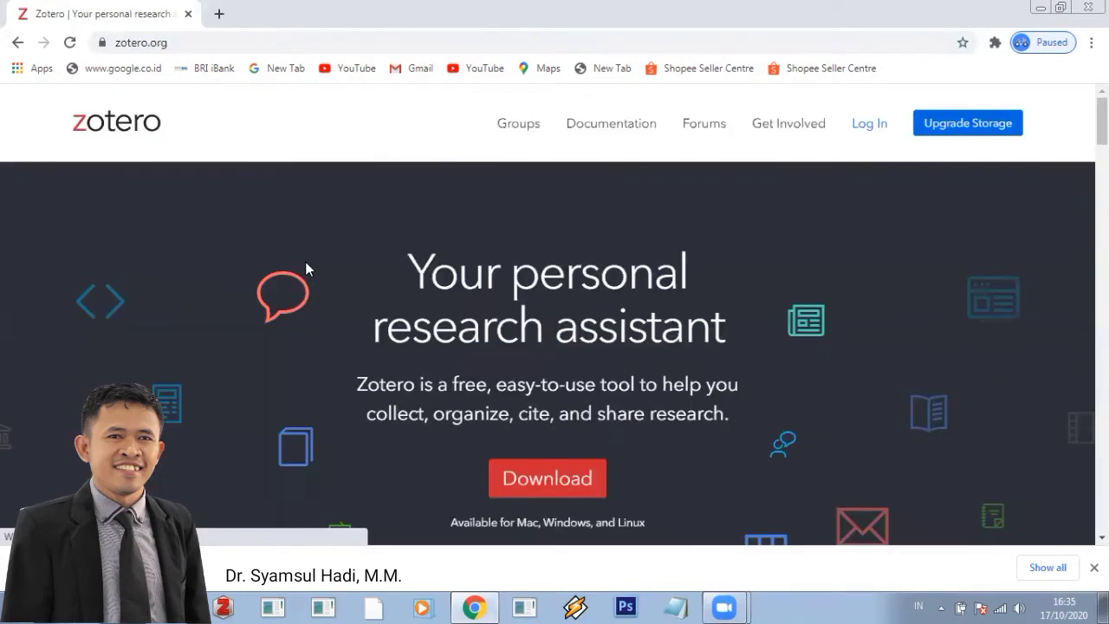
Go to Zotero's downloads page and download the Zotero 5.0 for Windows installer
scroll(465, 384, "down", 1)
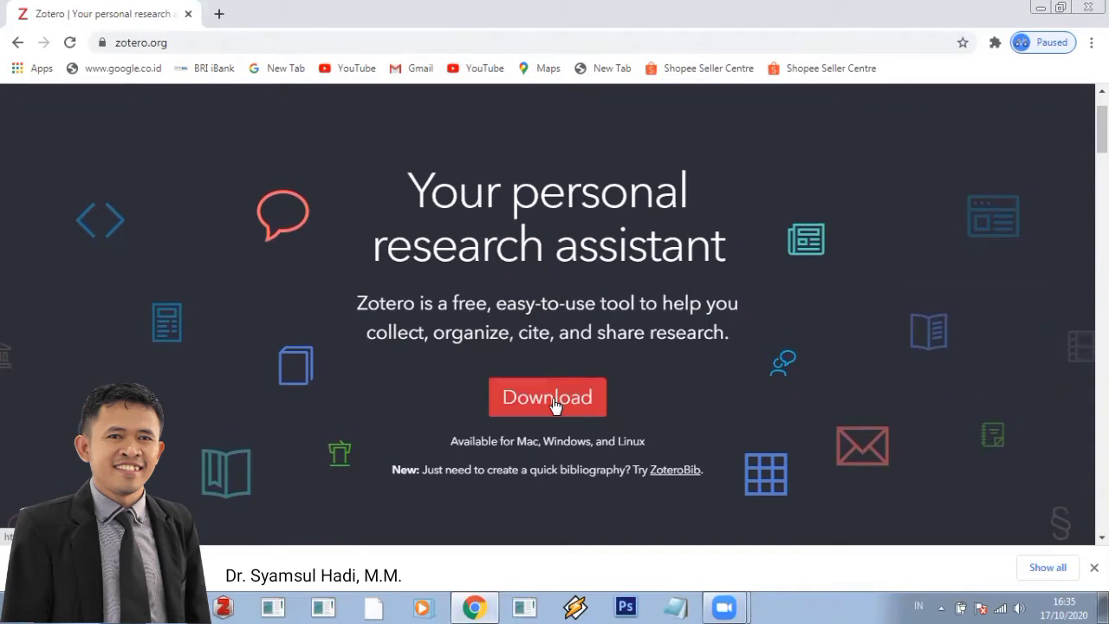
left_click(554, 402)
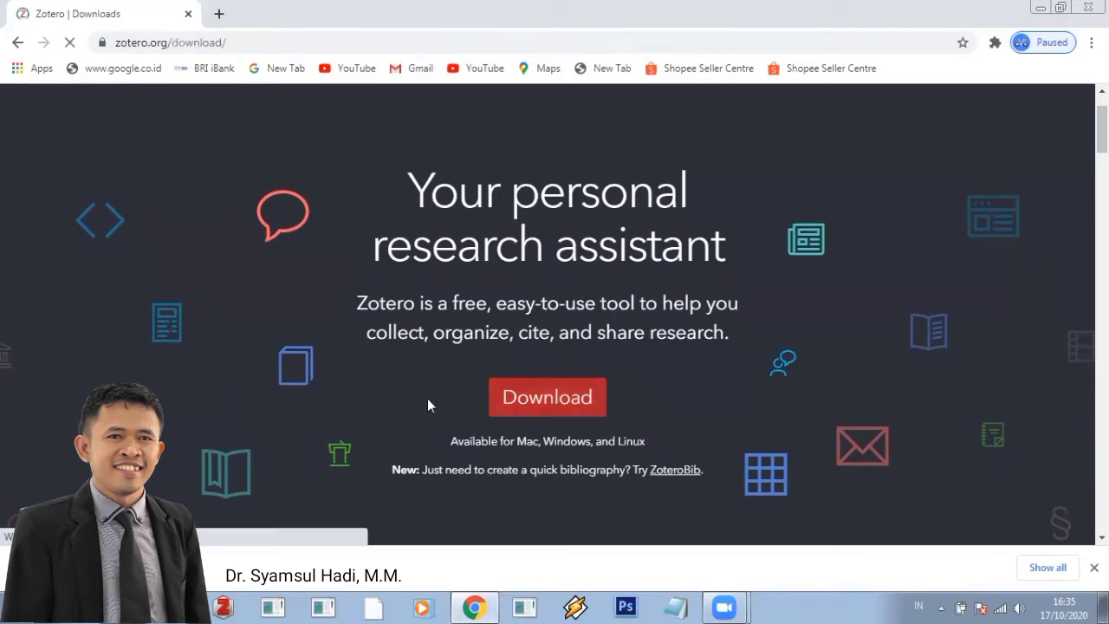
scroll(427, 405, "down", 1)
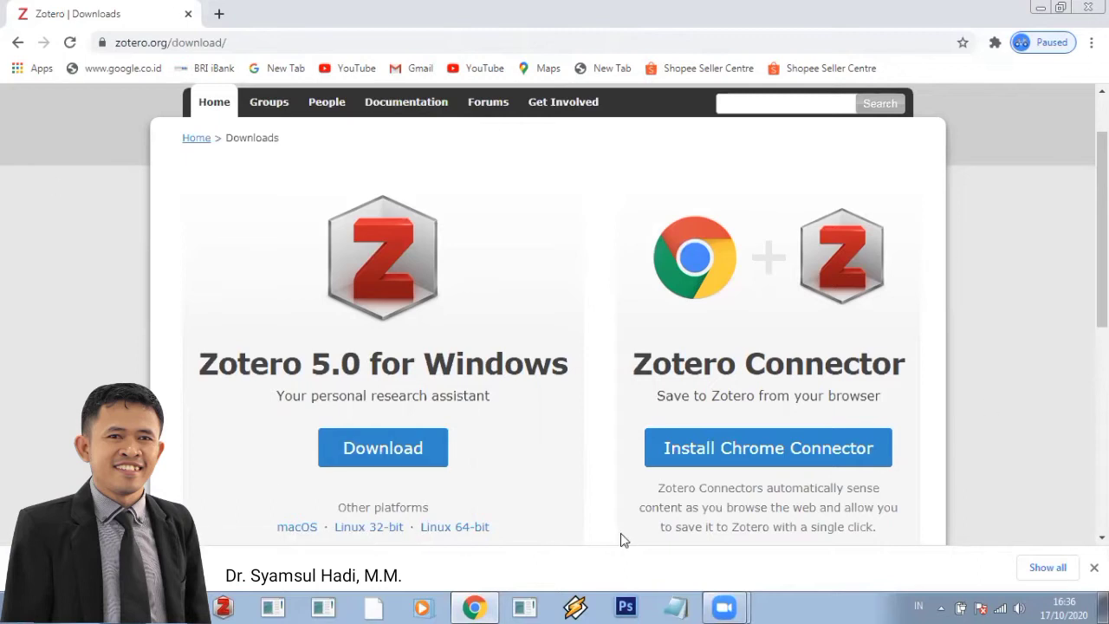
left_click(395, 456)
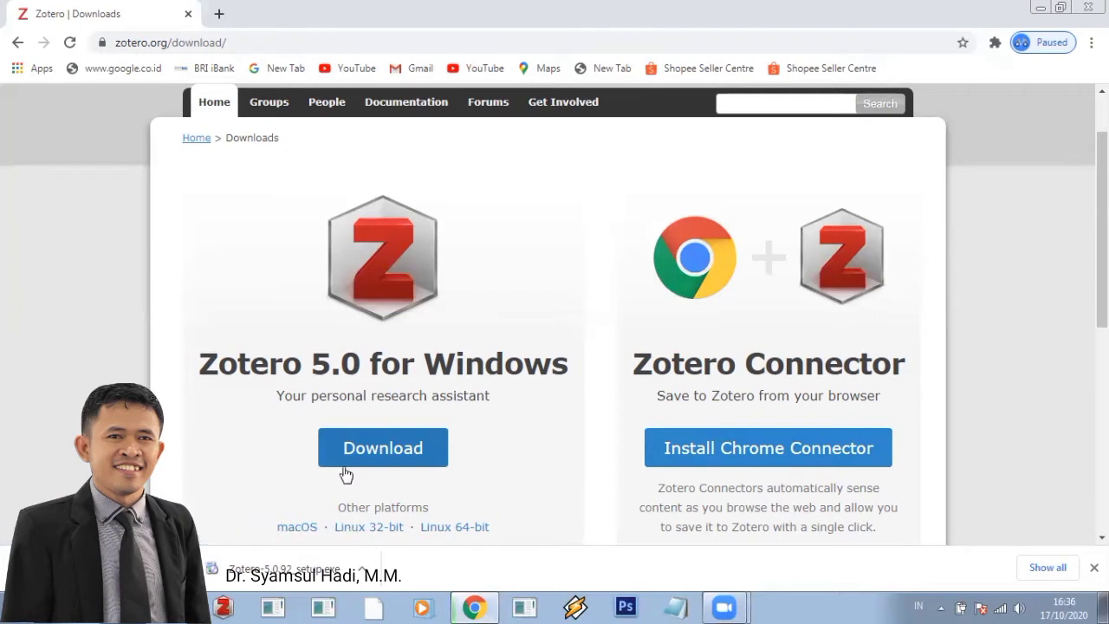
Open the Chrome Connector installation page and run the downloaded Zotero setup file from the Downloads folder
left_click(745, 461)
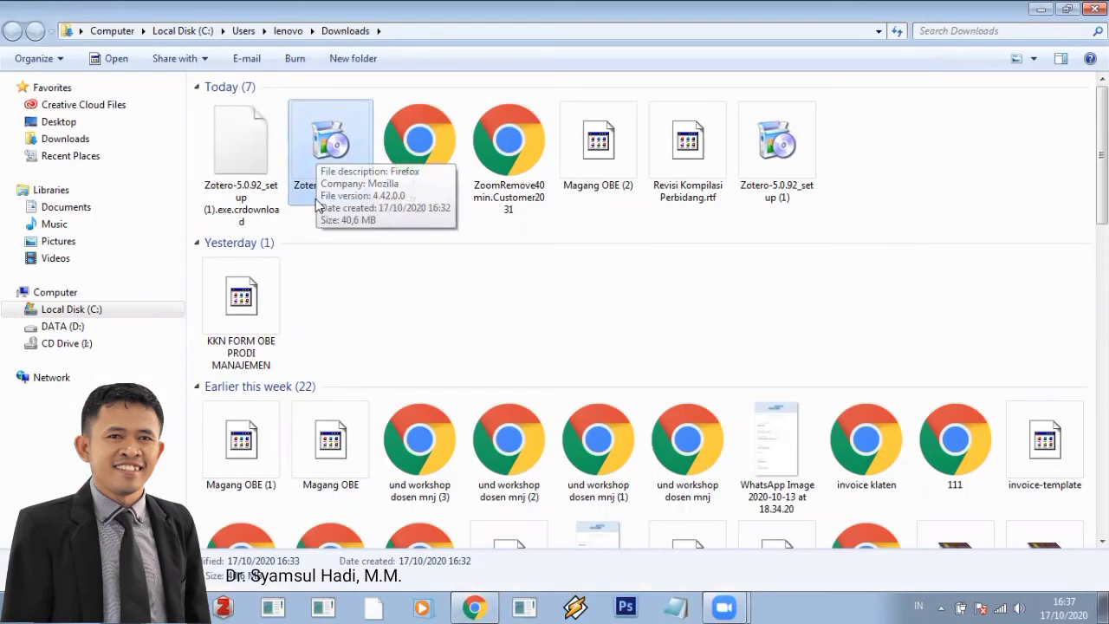
double_click(336, 148)
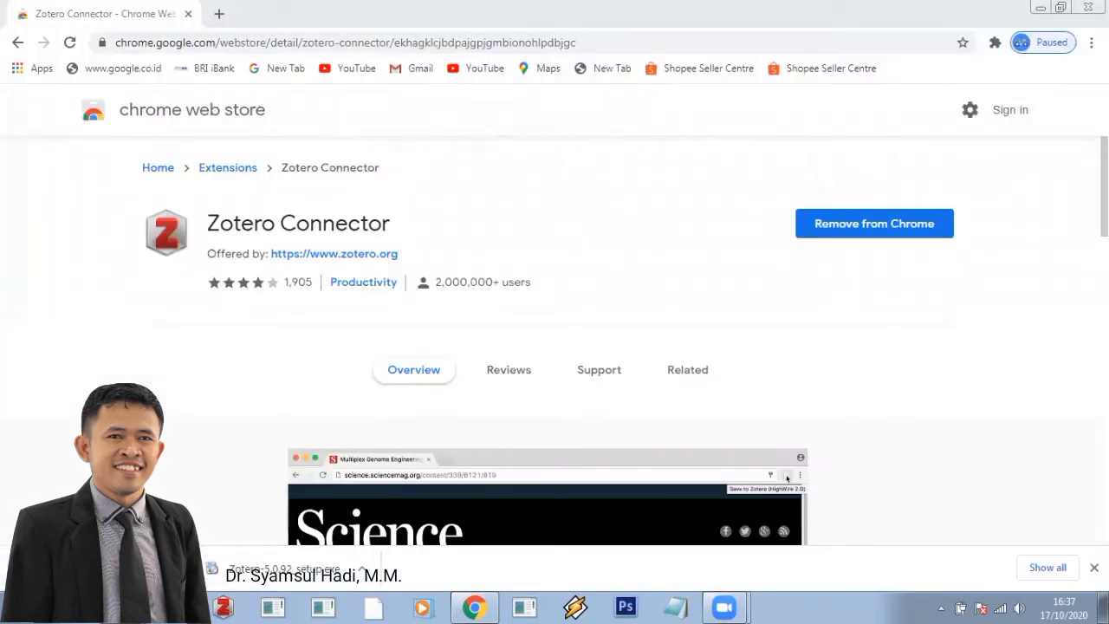
Find Zotero among the installed Windows programs and launch it
key("super")
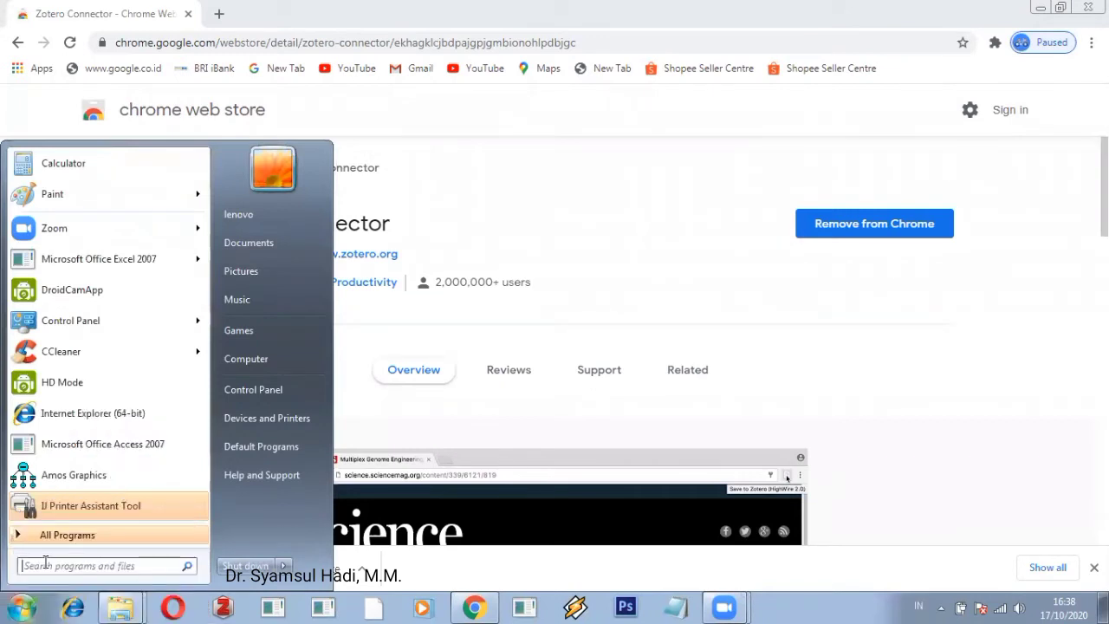
type("zoom")
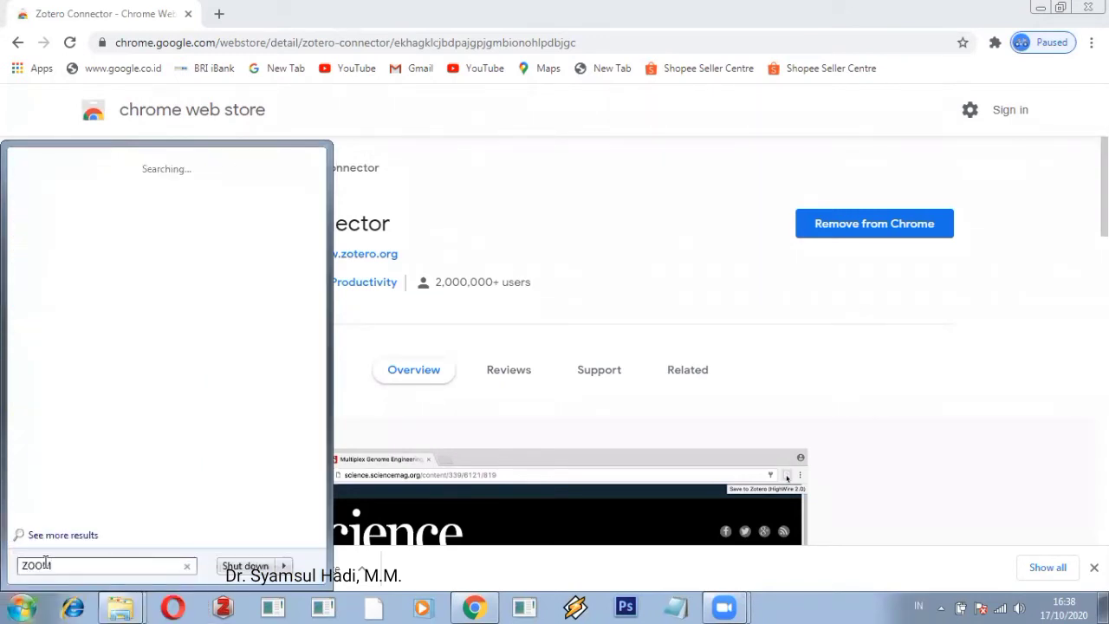
double_click(45, 564)
type("zotero")
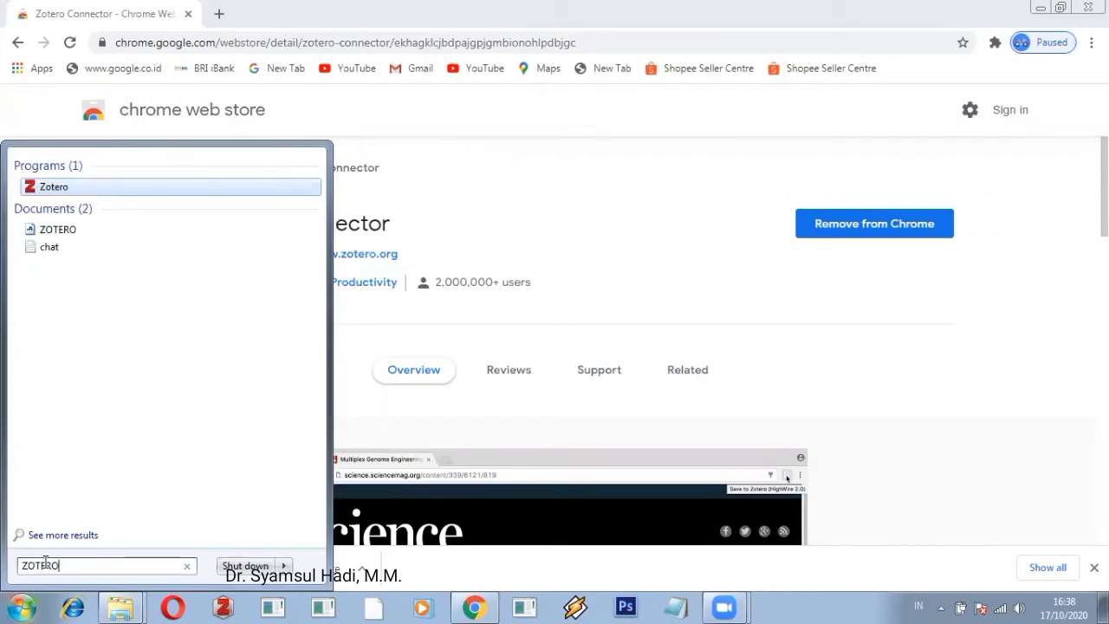
left_click(57, 189)
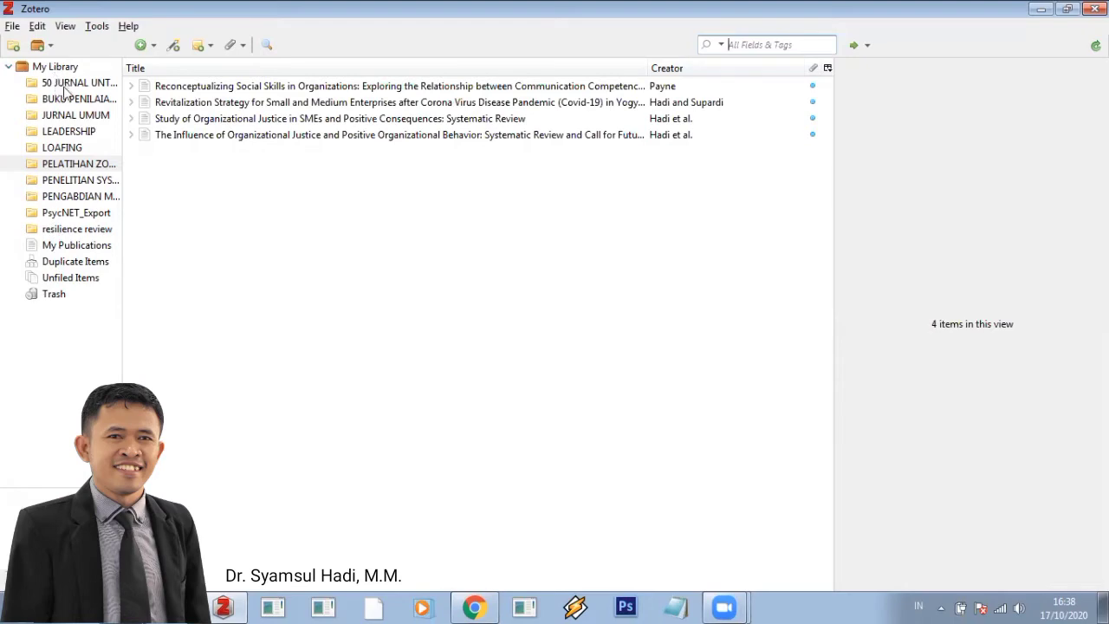
View the contents of the existing LOAFING, LEADERSHIP and 50 JURNAL collections
left_click(48, 149)
left_click(55, 134)
left_click(60, 84)
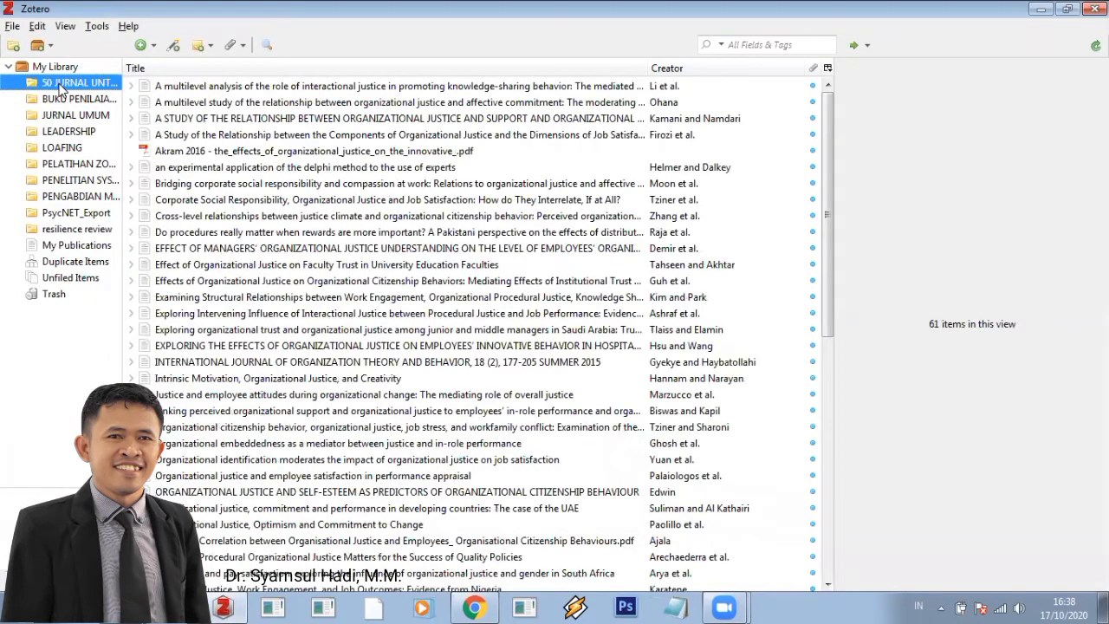
Create a new collection in My Library named BELAJAR REFERESNI
left_click(12, 47)
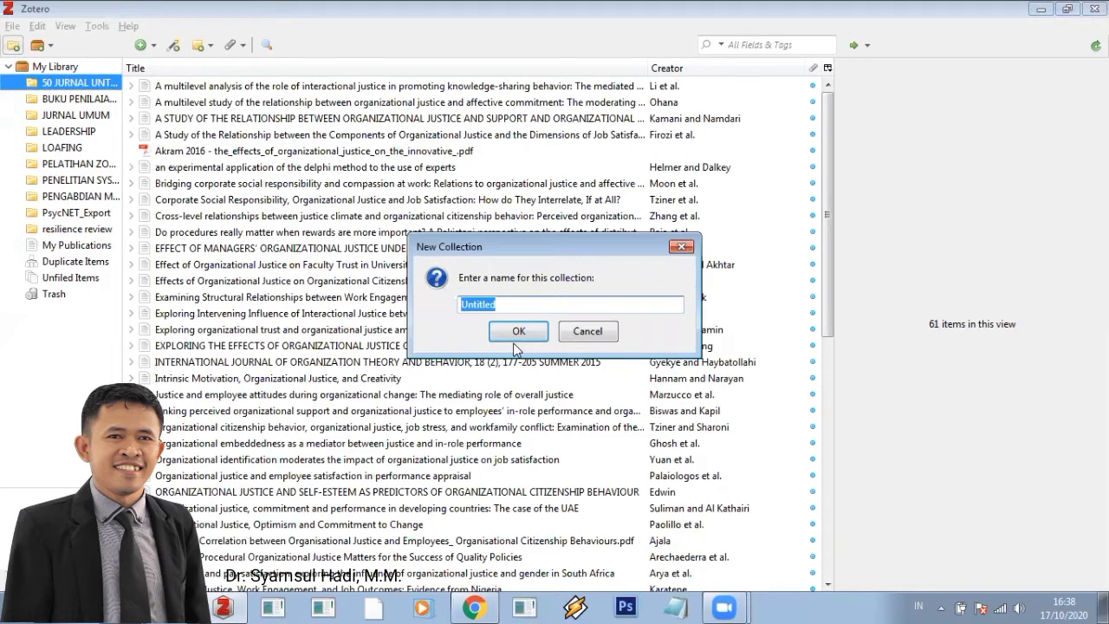
type("be;laja")
key("BackSpace")
key("BackSpace")
key("BackSpace")
key("BackSpace")
key("BackSpace")
key("BackSpace")
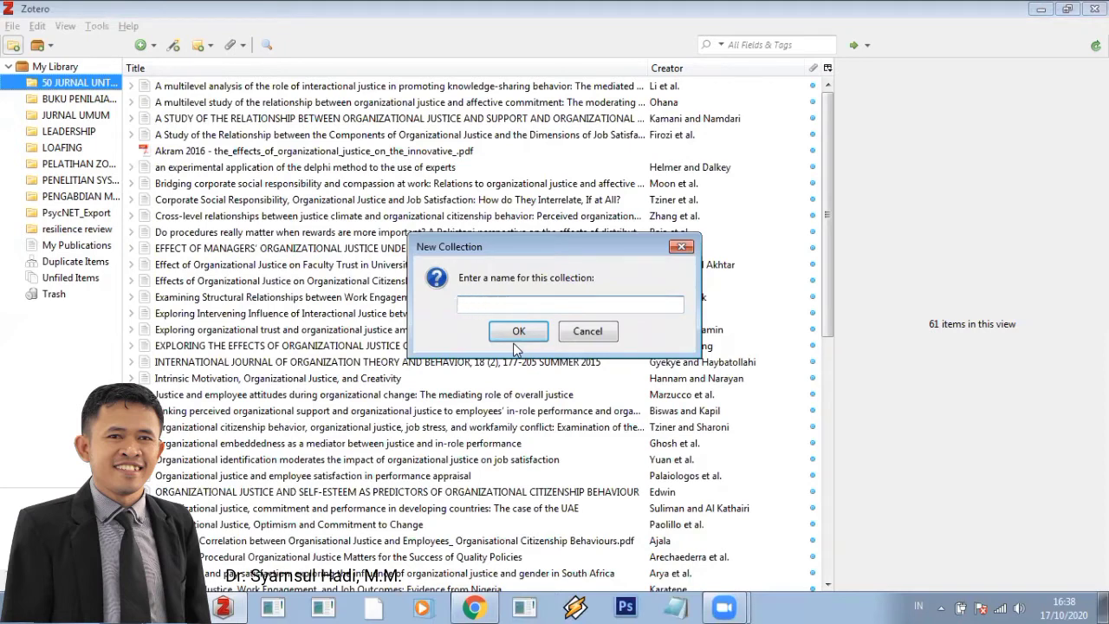
type("BELAJAR REFERESNI")
left_click(516, 340)
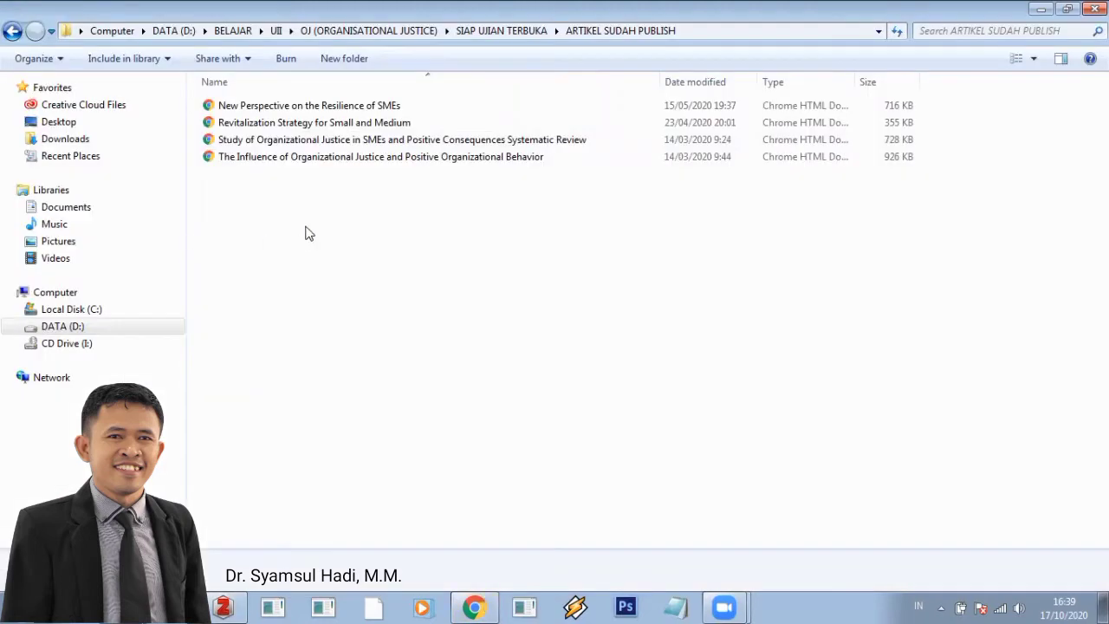
Import all four article PDFs from the ARTIKEL SUDAH PUBLISH folder into the new collection and dismiss the metadata retrieval window
left_click_drag(501, 213, 249, 101)
left_click(356, 217)
left_click_drag(468, 214, 259, 104)
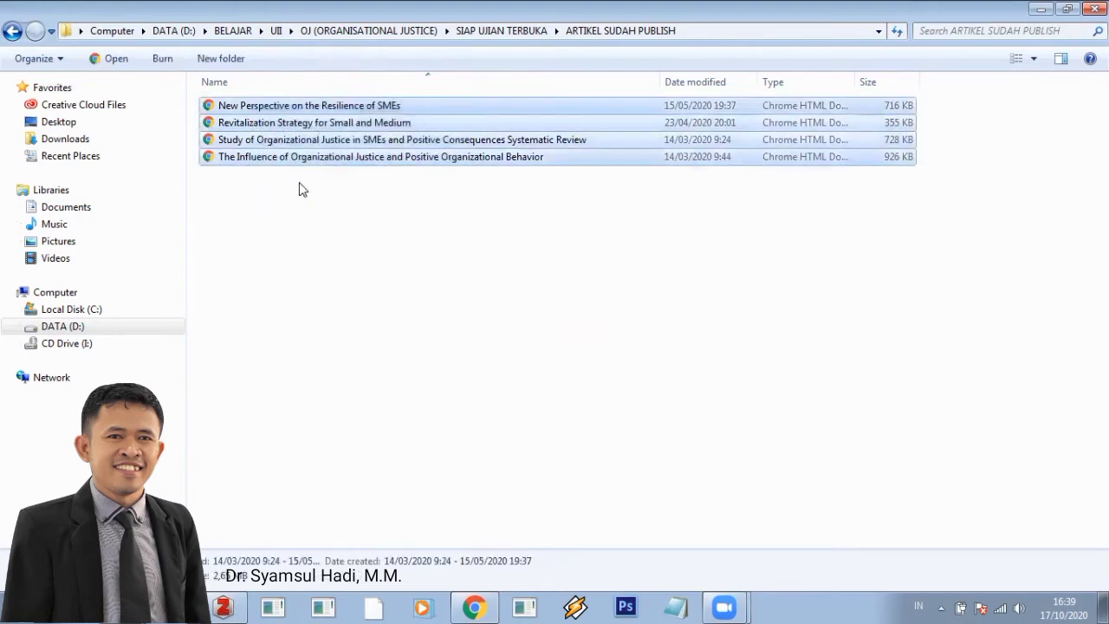
left_click_drag(466, 238, 230, 95)
left_click_drag(283, 157, 326, 145)
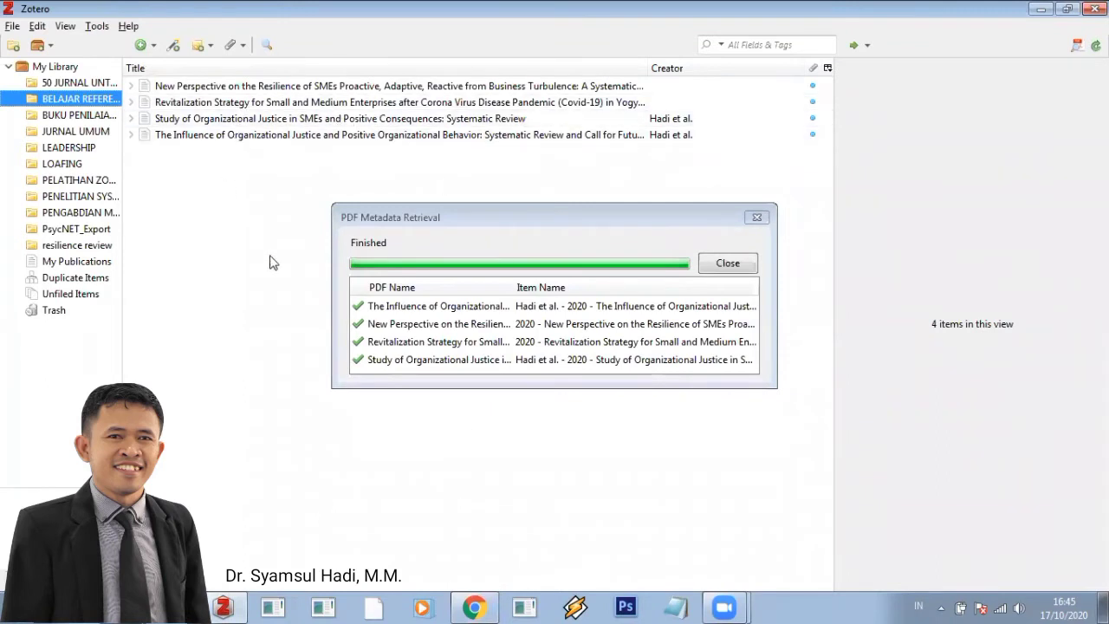
left_click(728, 264)
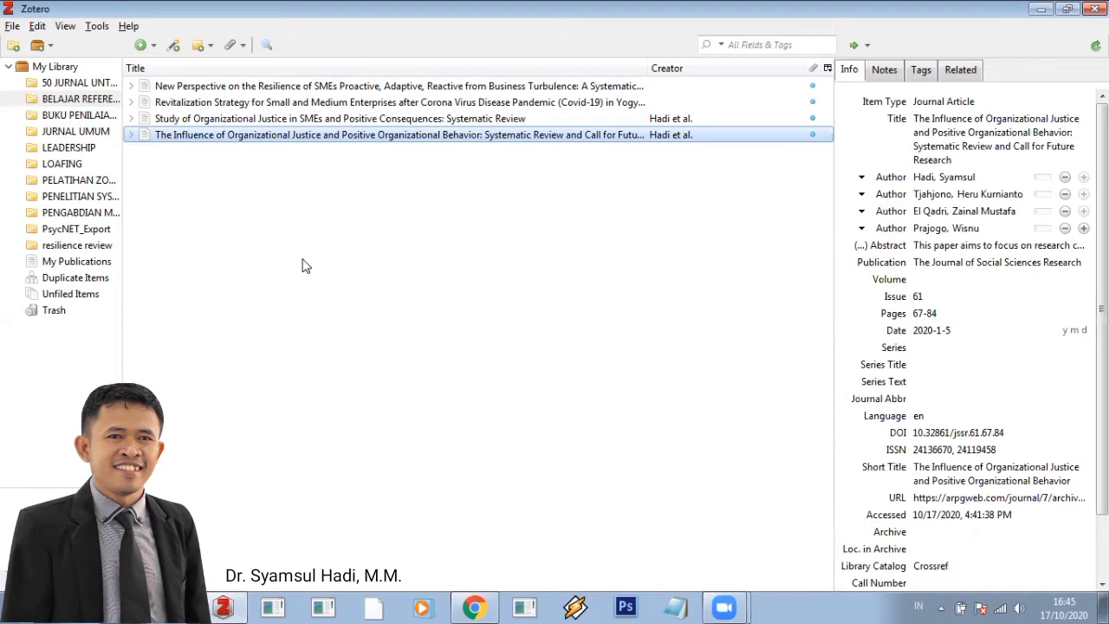
Examine the attachment and metadata of the entry The Influence of Organizational Justice and Positive Organizational Behavior
left_click(135, 137)
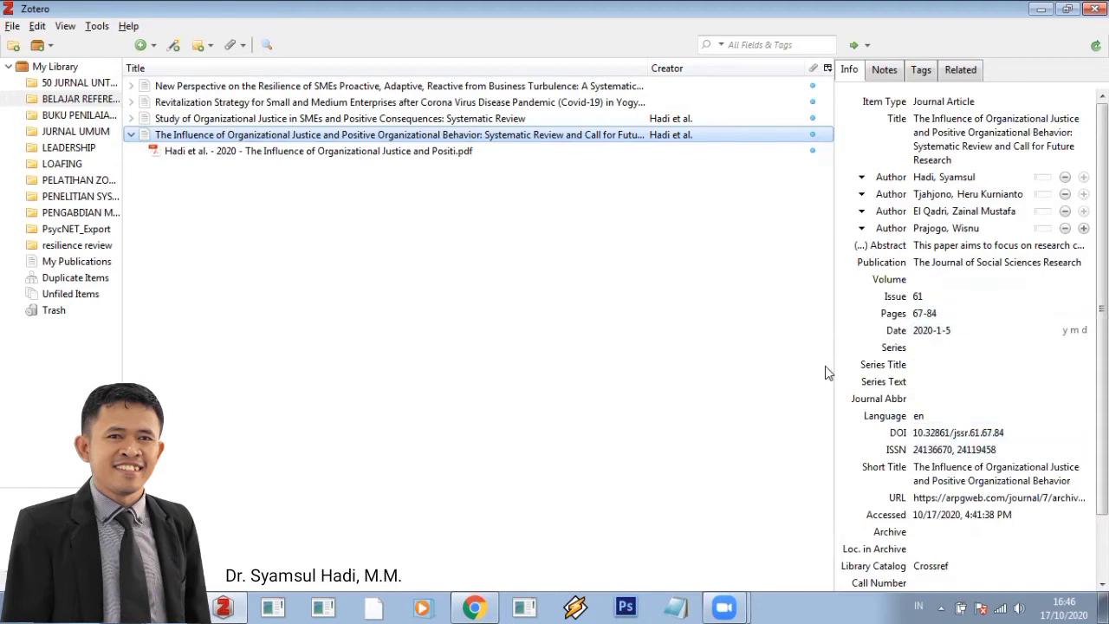
scroll(985, 309, "down", 3)
scroll(898, 383, "up", 3)
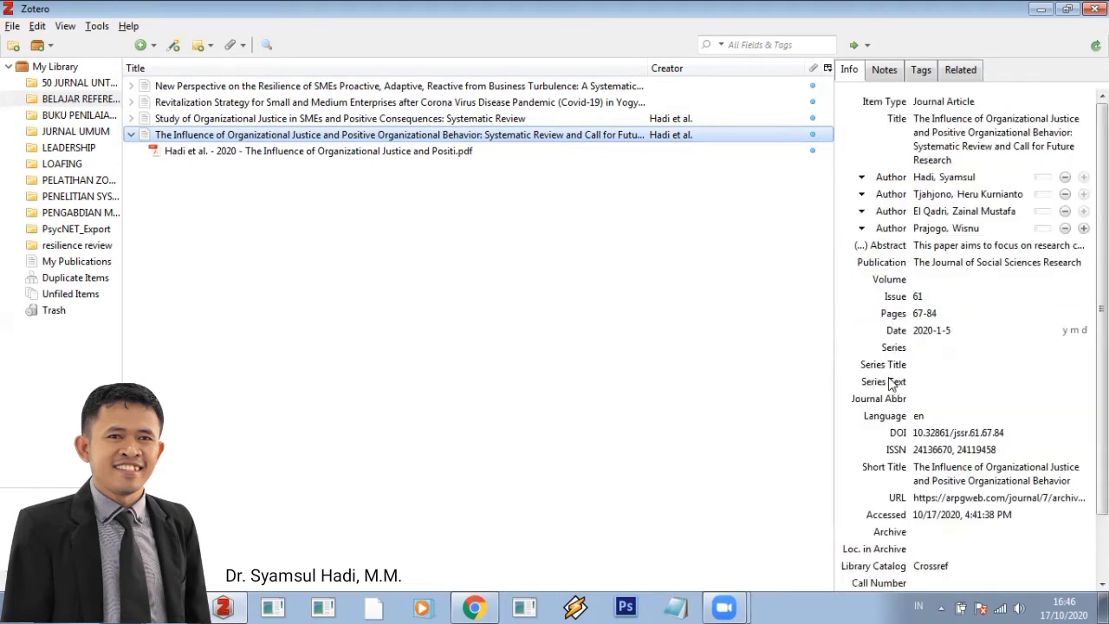
left_click(131, 134)
Check the author, volume and issue metadata of the entry Study of Organizational Justice in SMEs and Positive Consequences
left_click(178, 118)
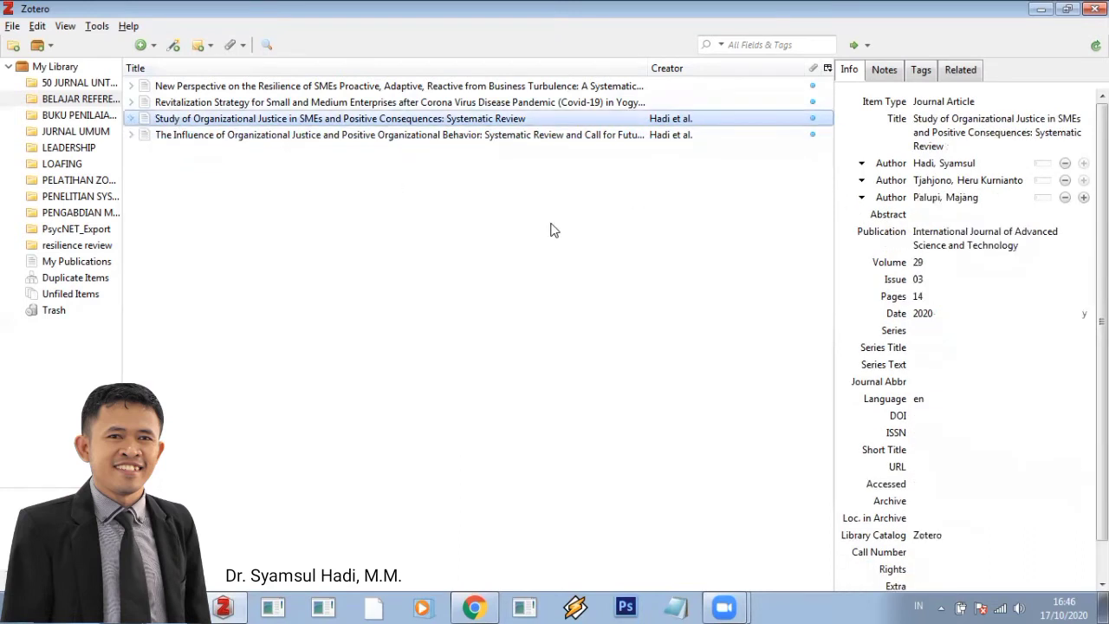
left_click(940, 166)
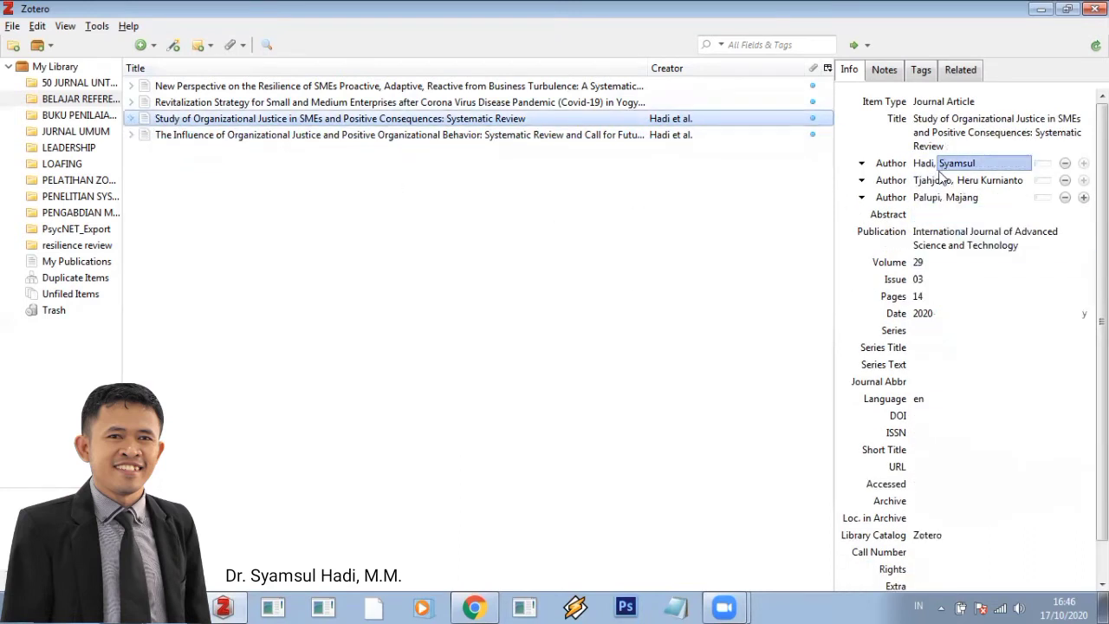
scroll(923, 260, "down", 1)
left_click(923, 293)
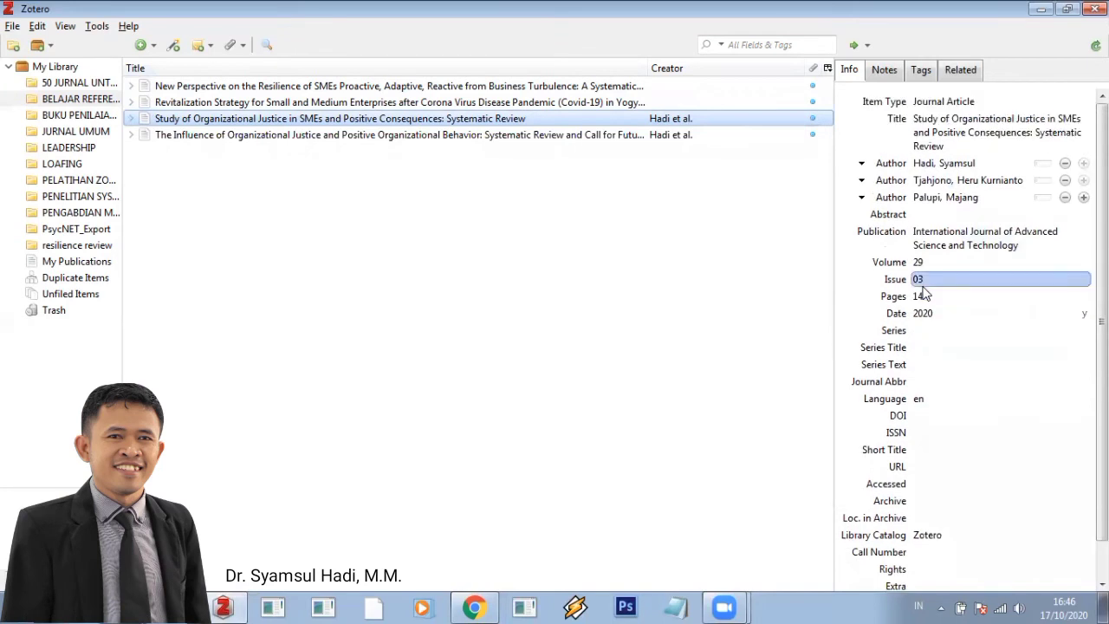
Check the Revitalization Strategy for Small and Medium Enterprises entry for missing author, abstract and publication details
left_click(152, 106)
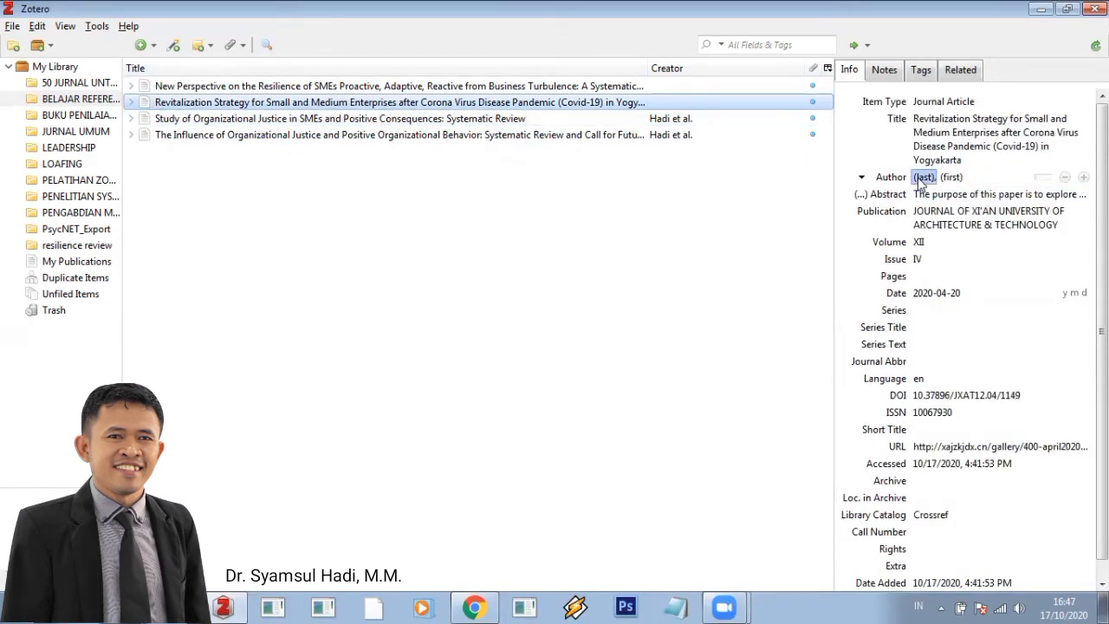
left_click(952, 179)
left_click(973, 196)
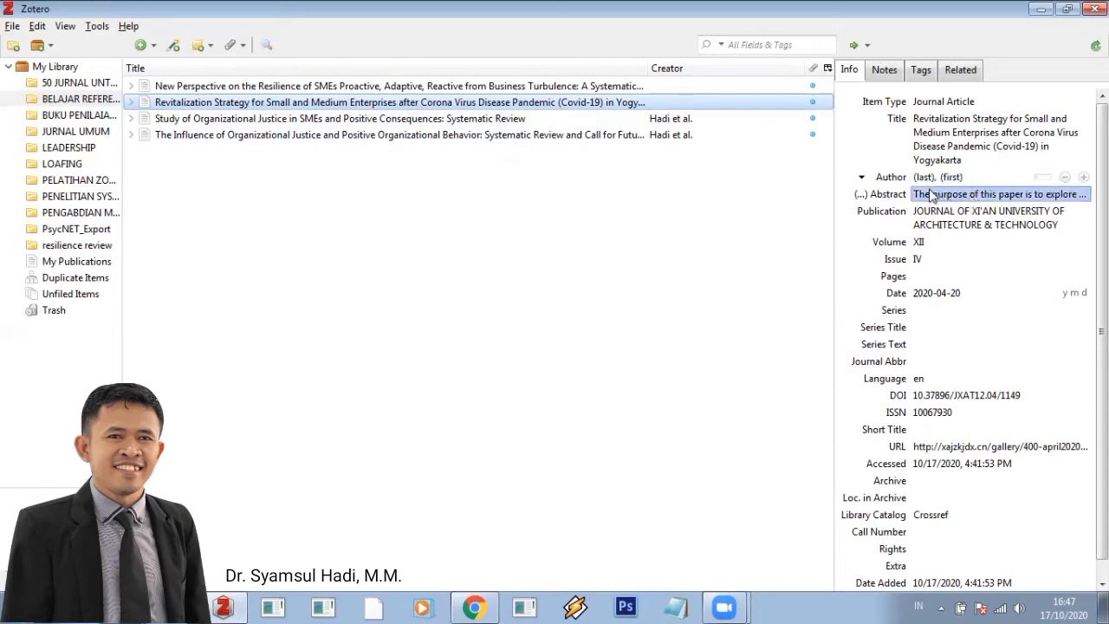
left_click(970, 218)
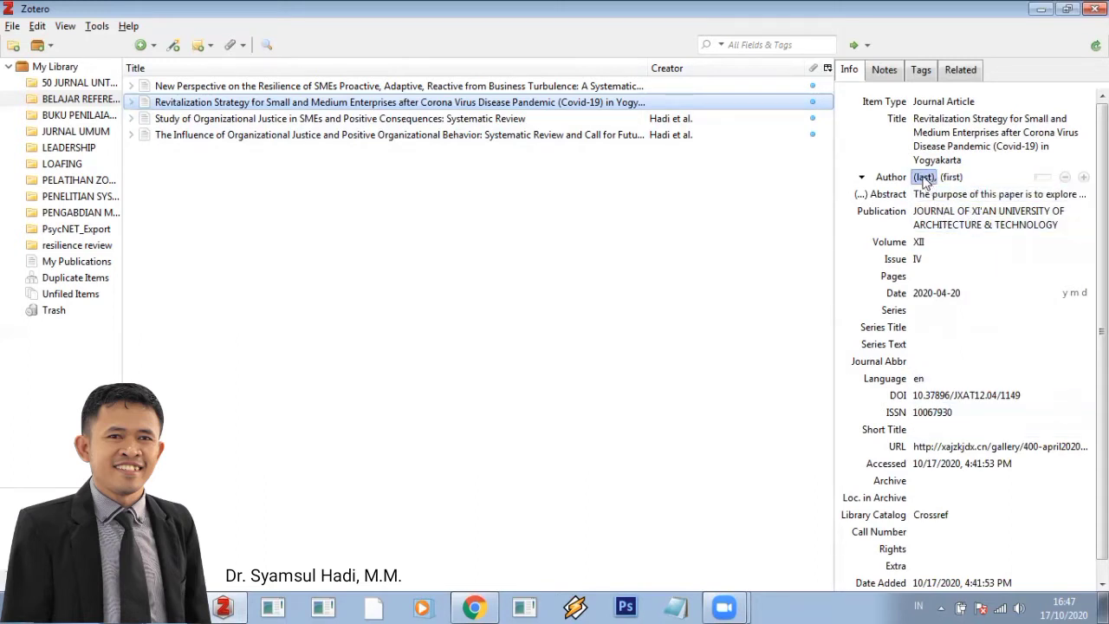
Open the PDF attached to the Revitalization Strategy entry and read the names of its two authors
left_click(131, 102)
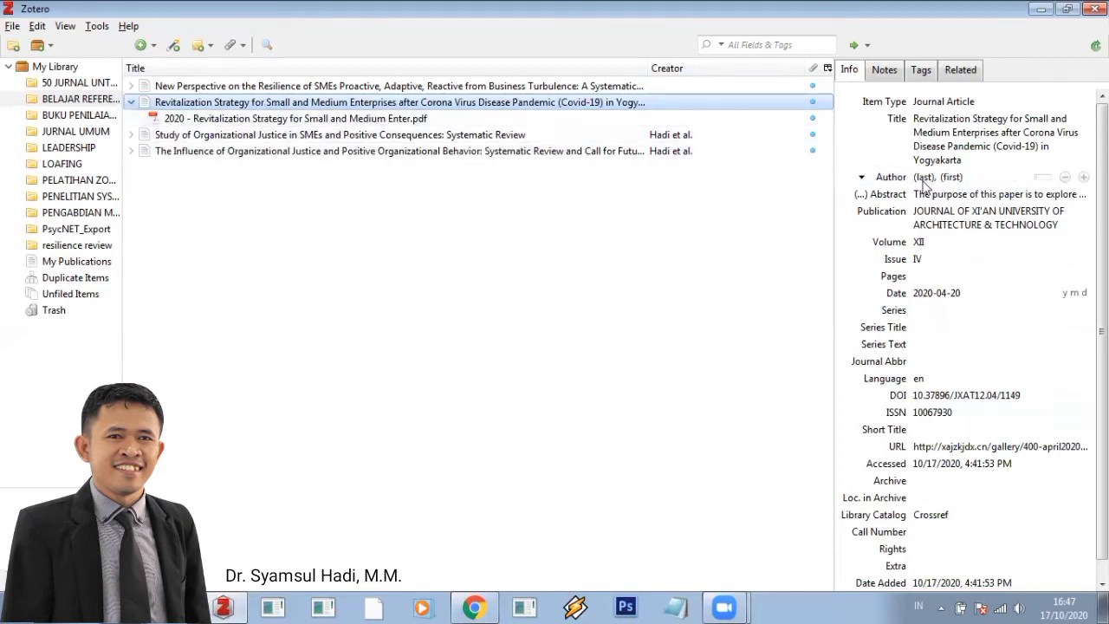
double_click(229, 120)
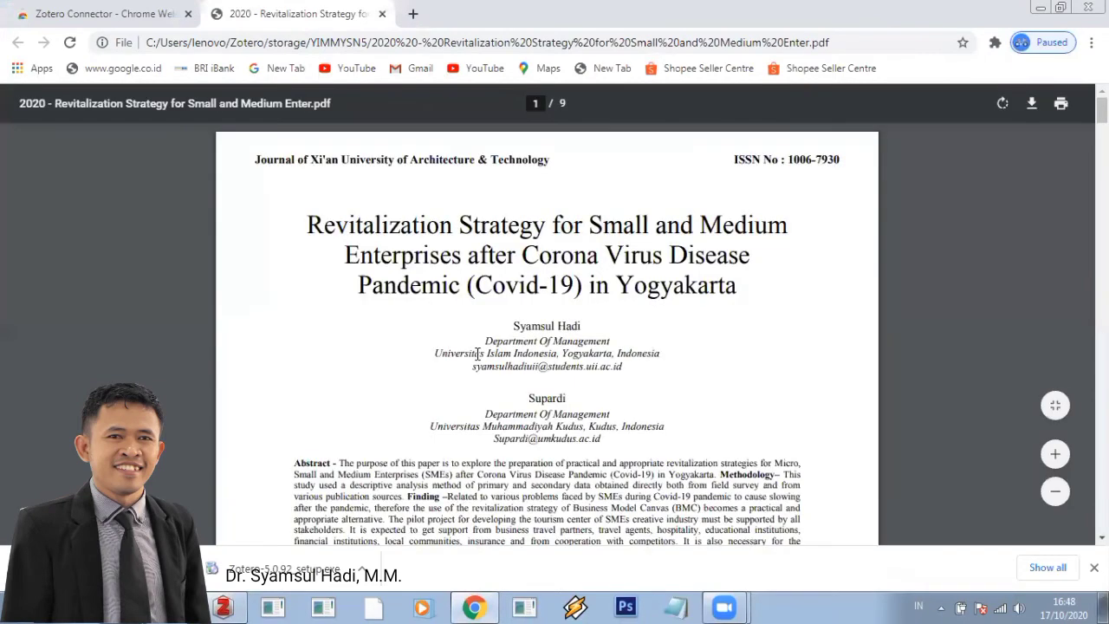
left_click_drag(510, 326, 564, 327)
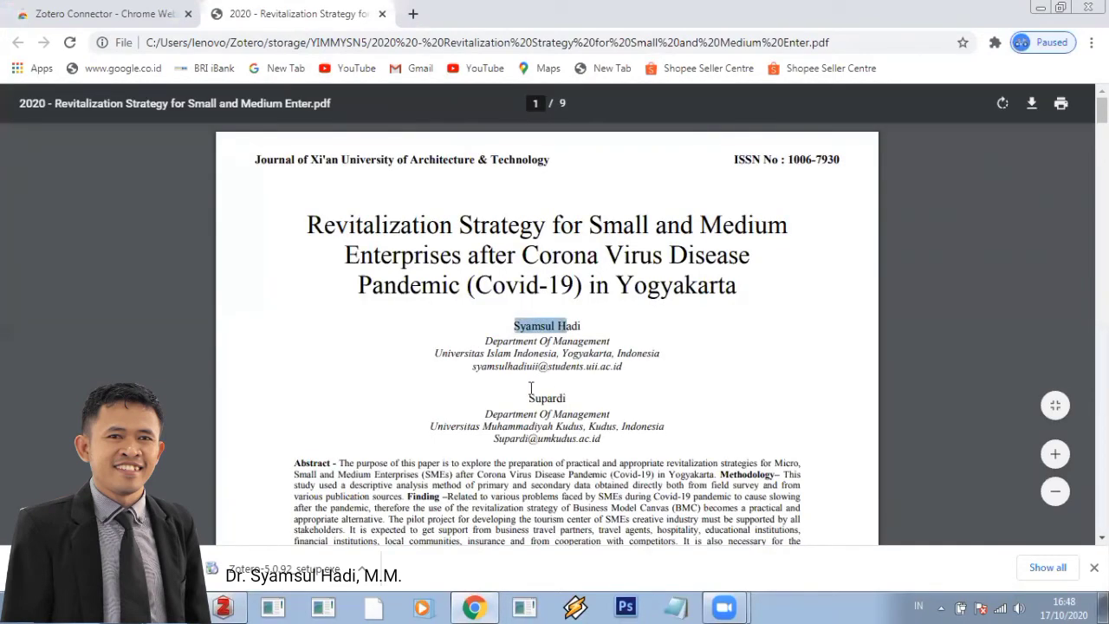
left_click_drag(528, 397, 543, 395)
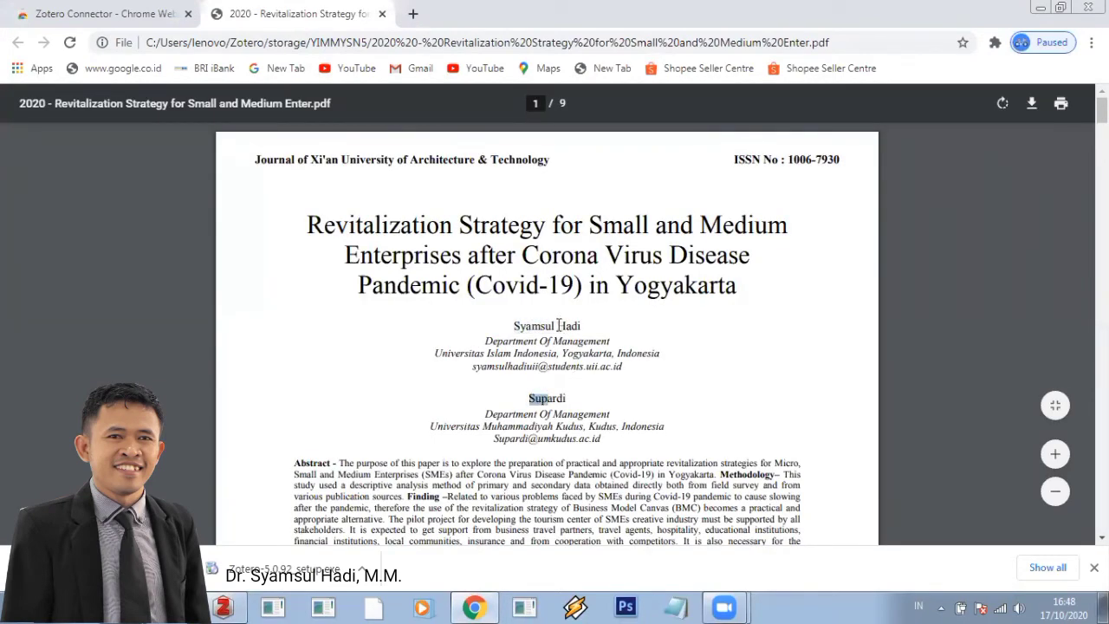
left_click_drag(581, 326, 552, 328)
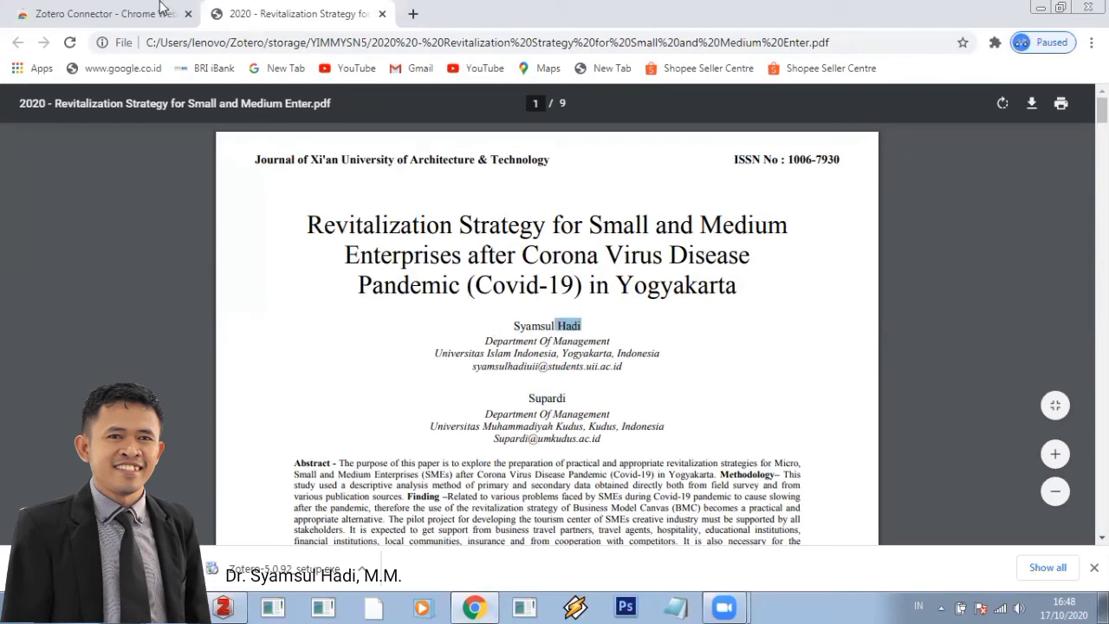
left_click(123, 12)
left_click(260, 16)
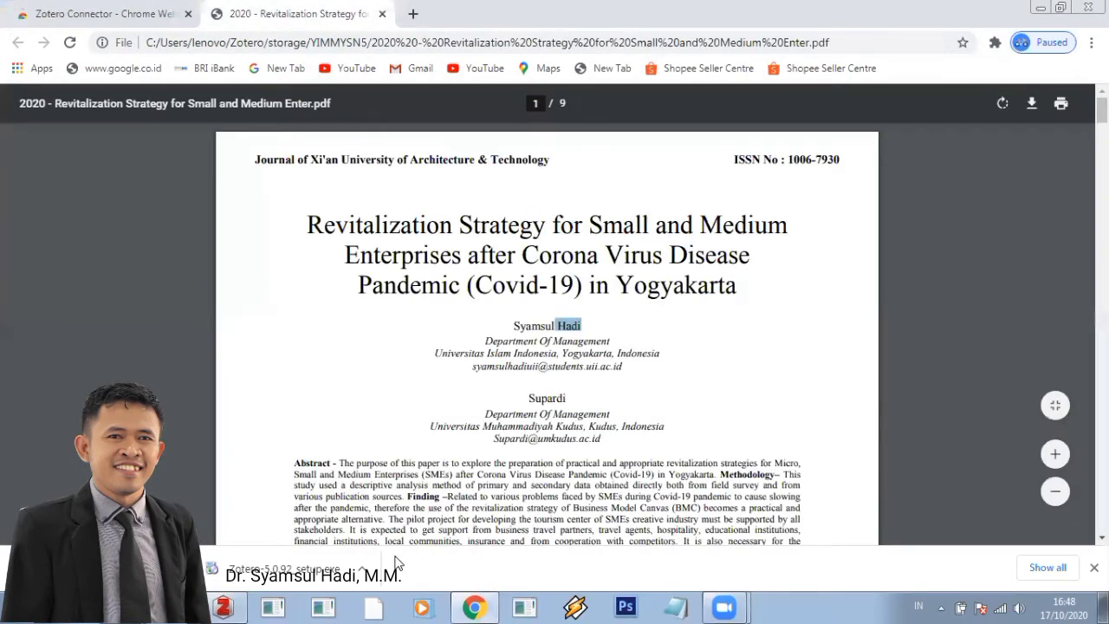
Switch back to Zotero and fill in the first author's last and first name in the Revitalization Strategy entry
left_click(223, 607)
left_click(234, 105)
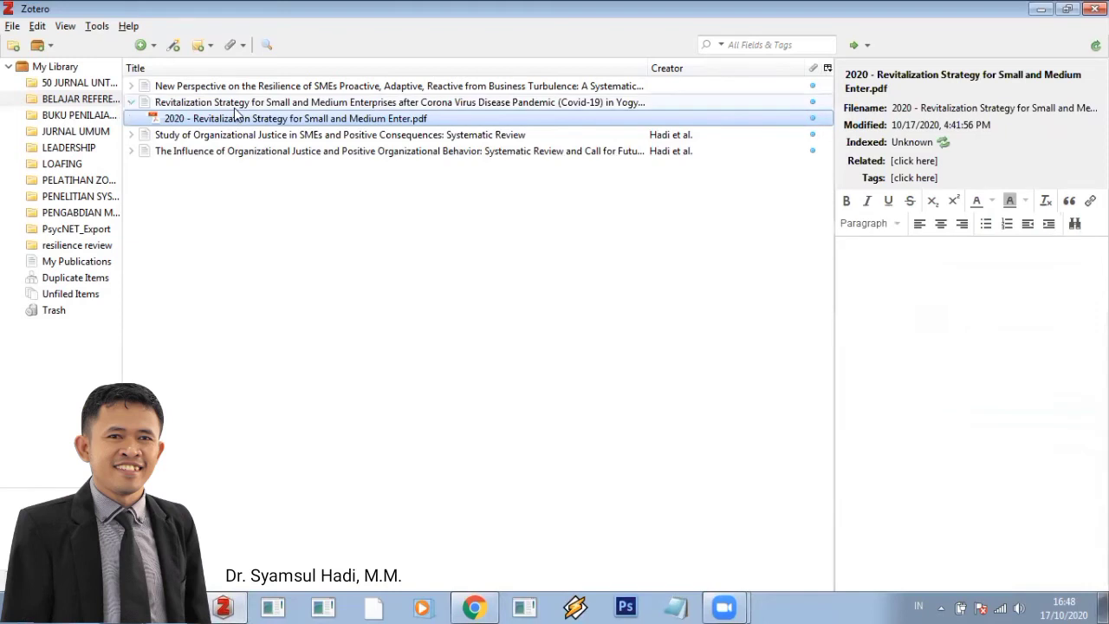
left_click(919, 177)
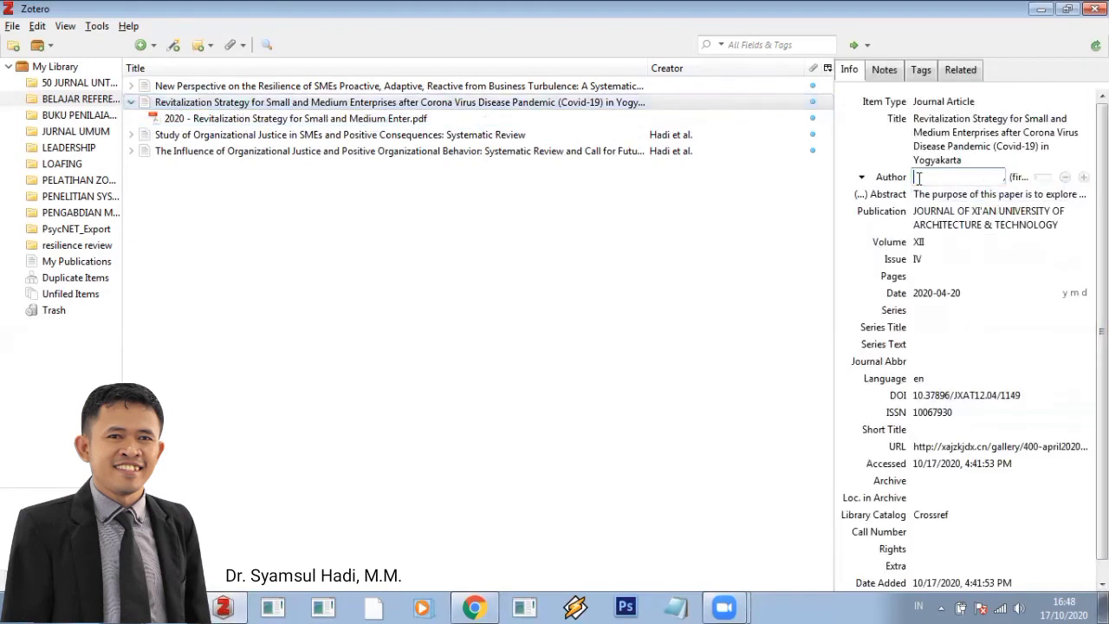
type("HADI")
double_click(977, 179)
type("Ha")
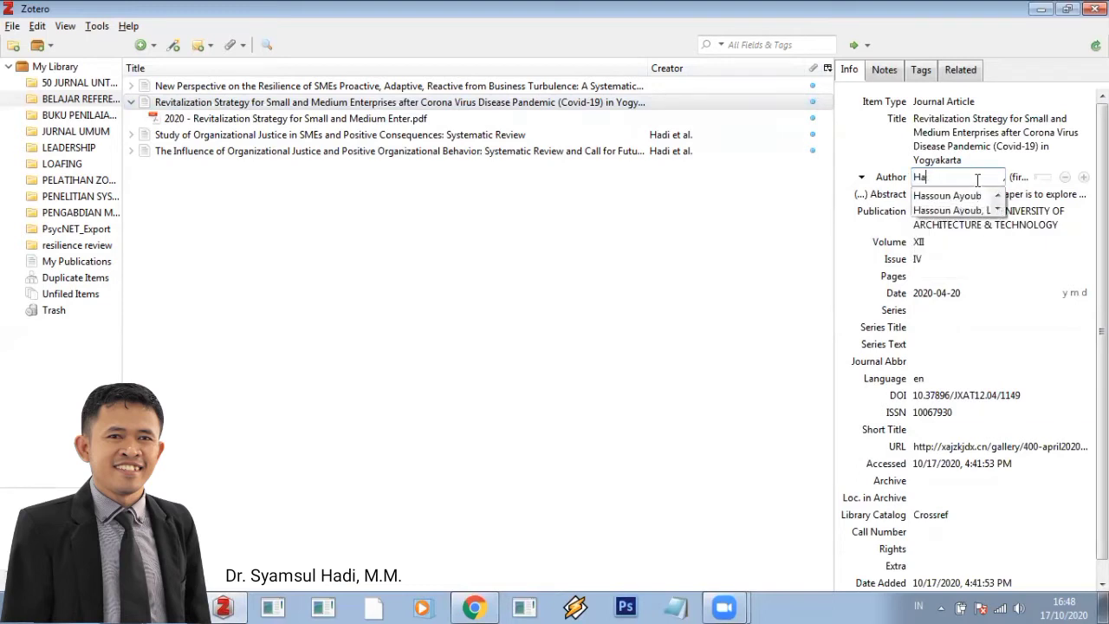
type("di")
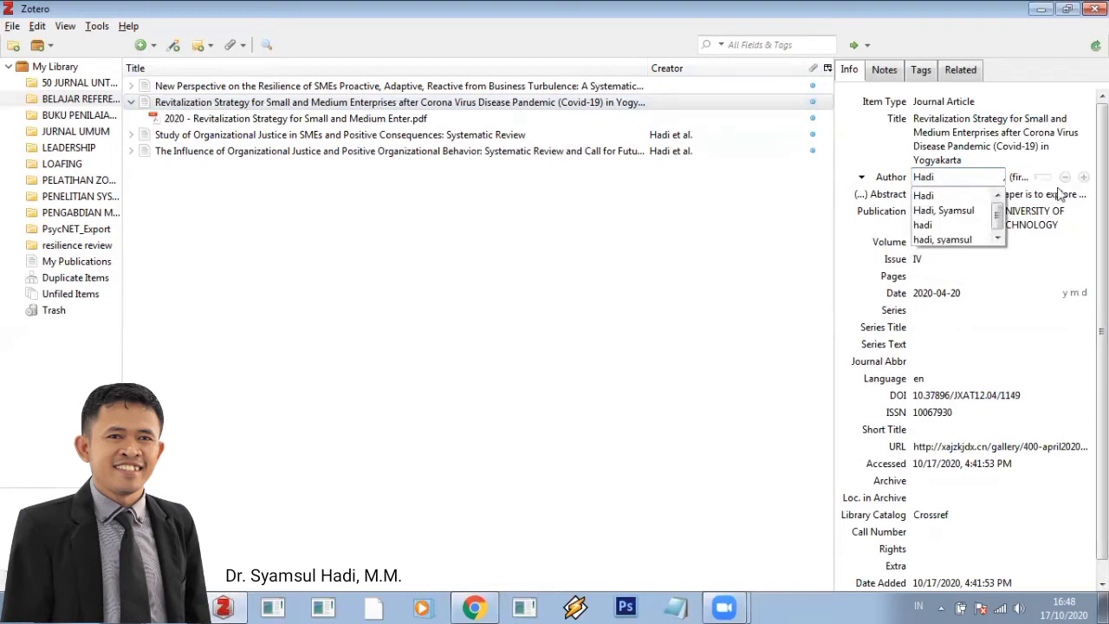
left_click(1012, 177)
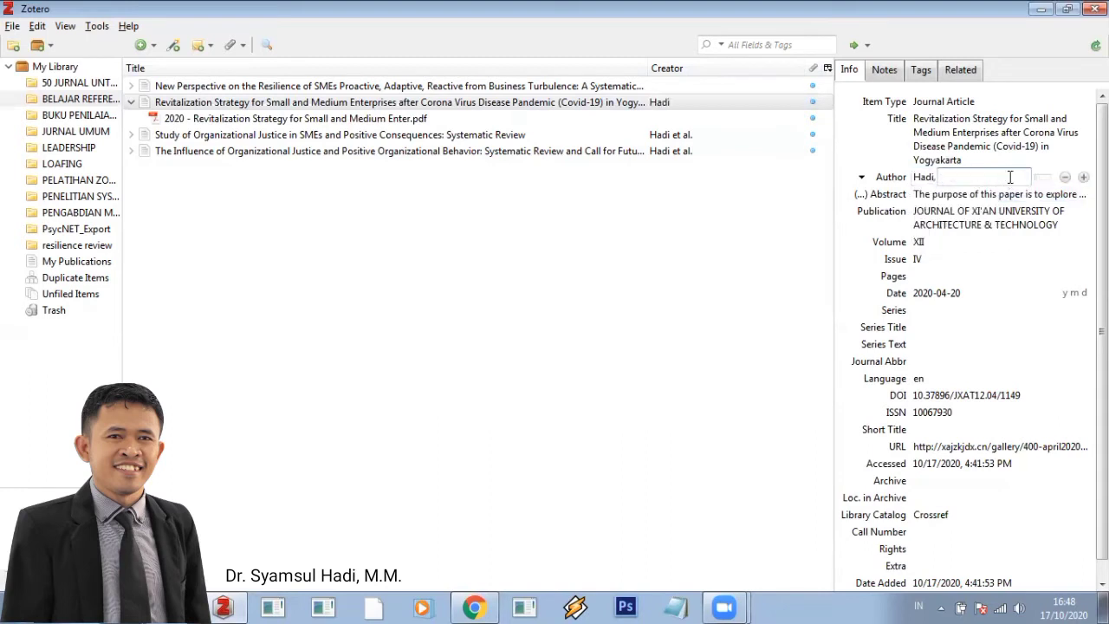
type("Syamsul")
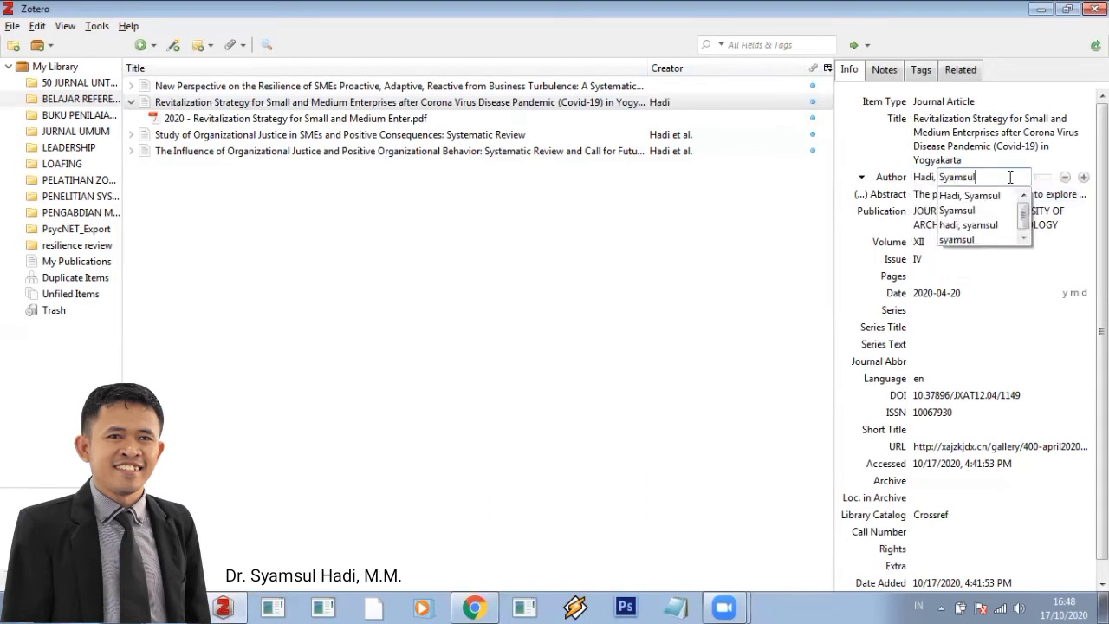
left_click(685, 309)
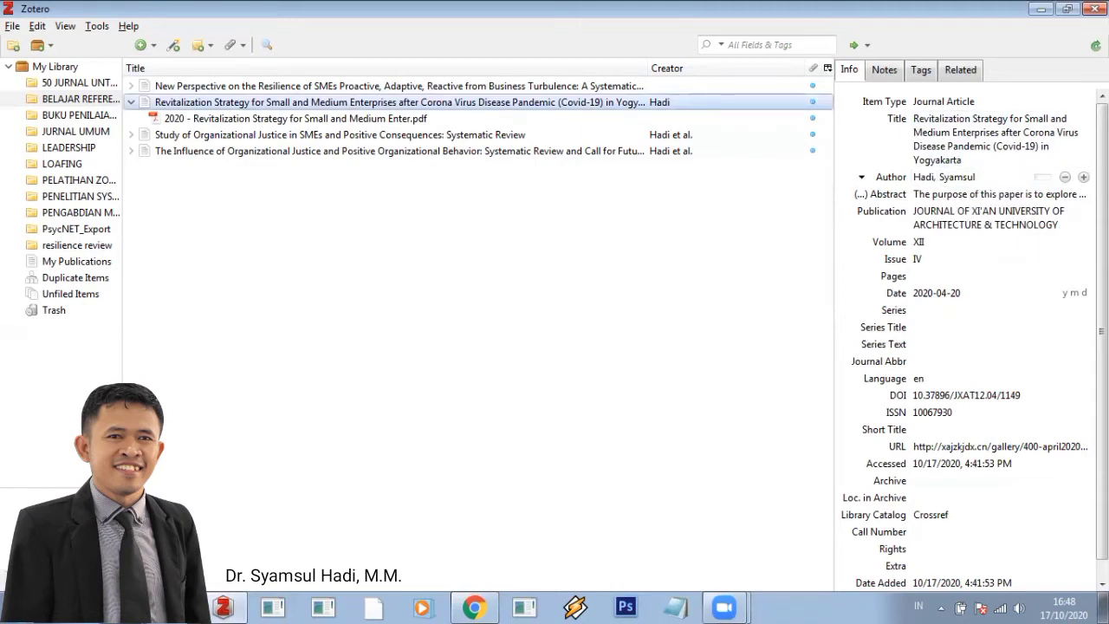
Add a second author to the Revitalization Strategy entry with only the last name filled in, and collapse the entry
left_click(1083, 177)
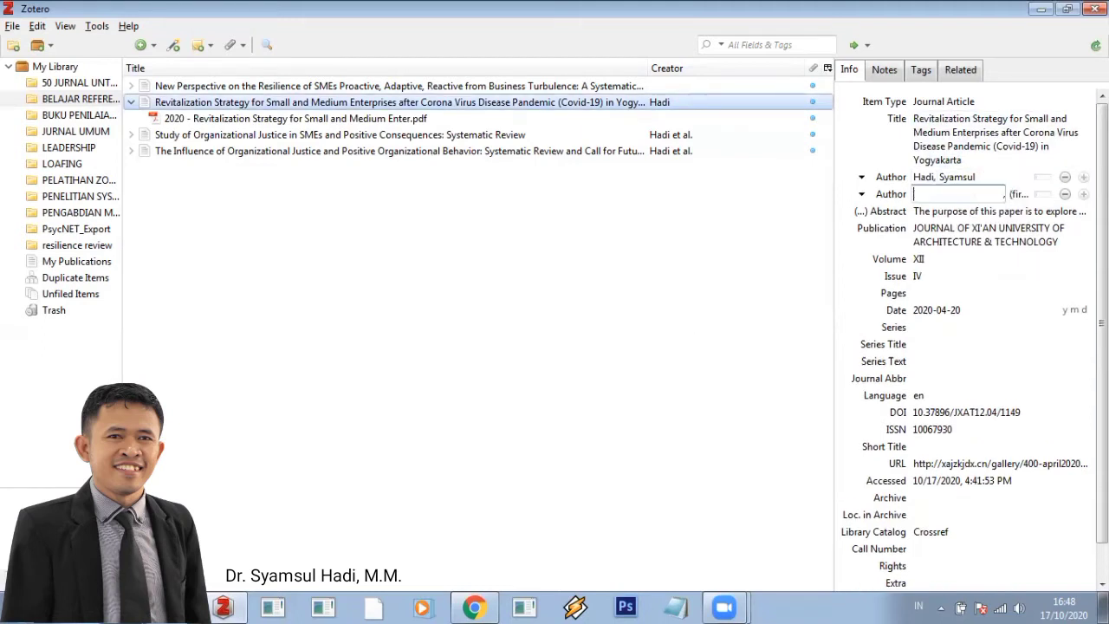
type("s")
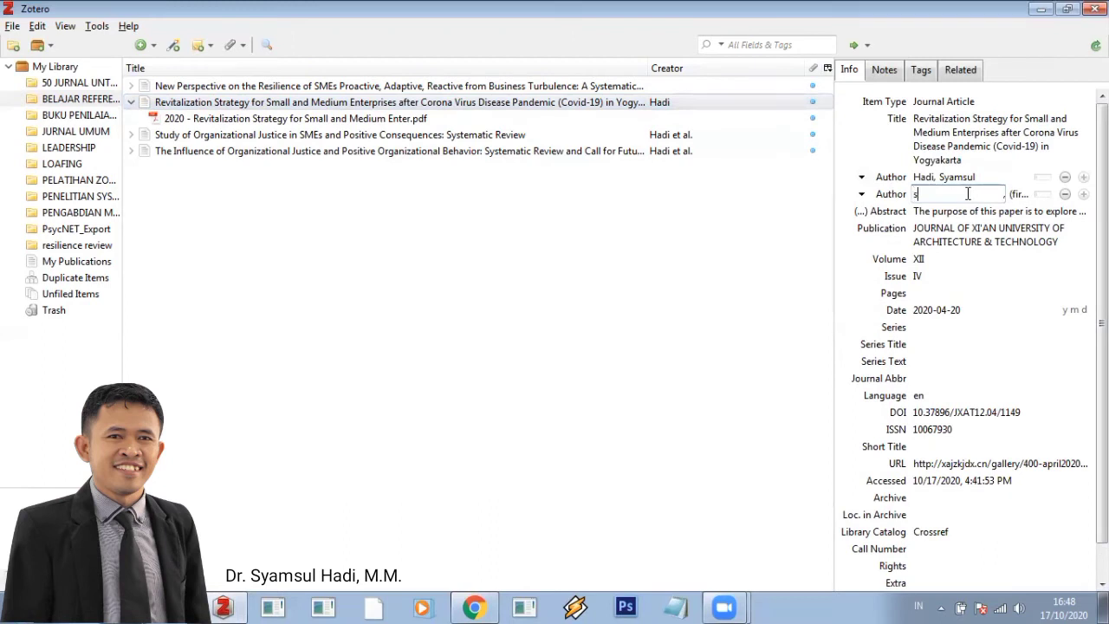
type("upardi")
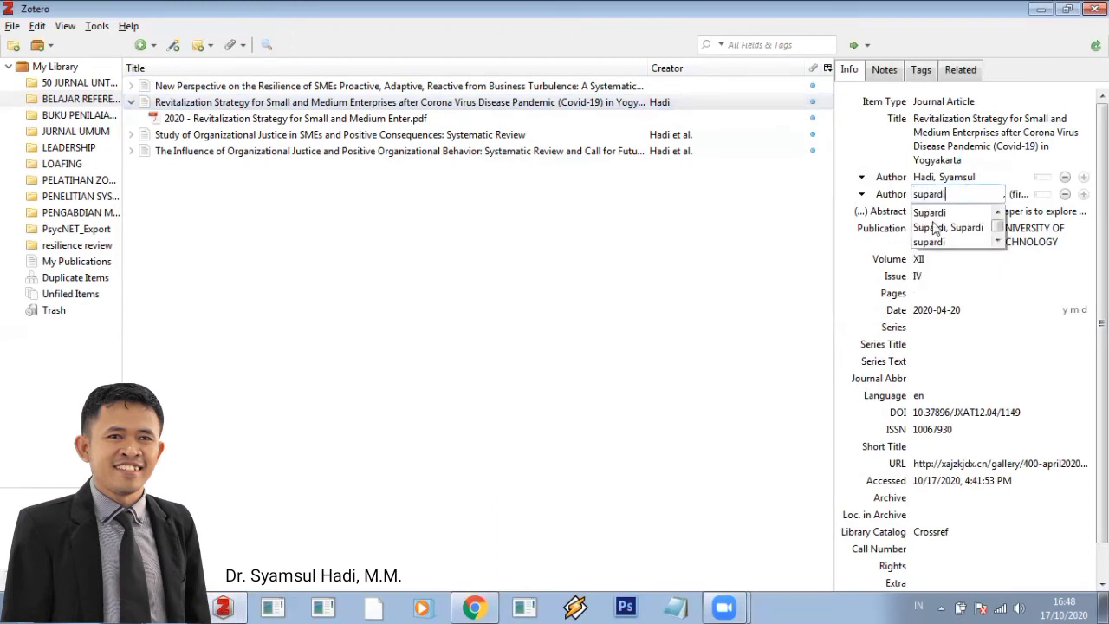
left_click(928, 213)
left_click(702, 269)
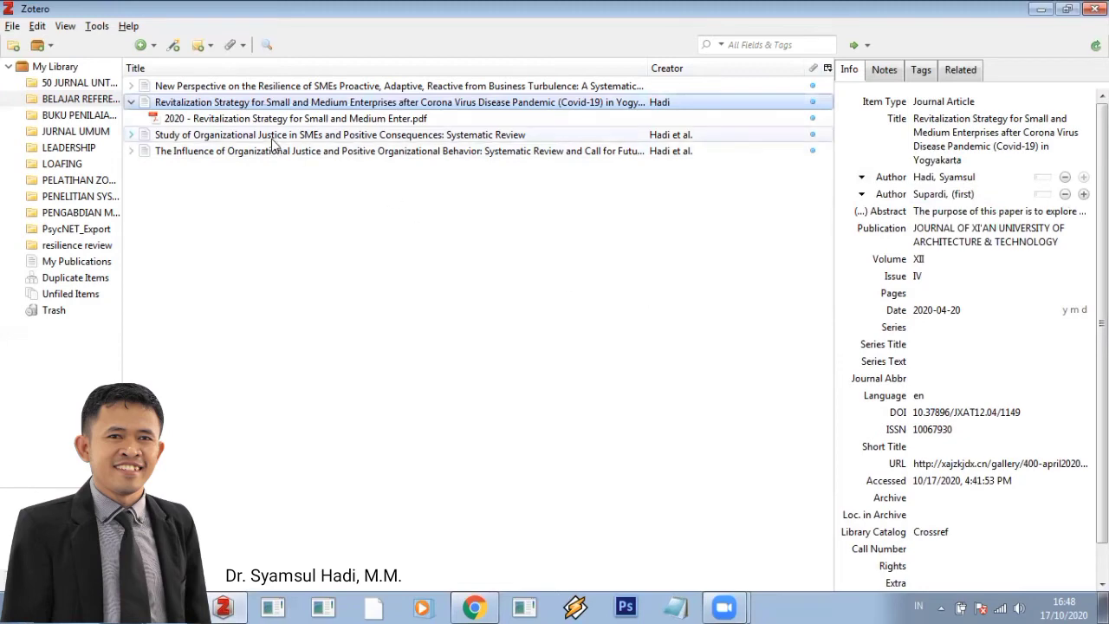
left_click(132, 103)
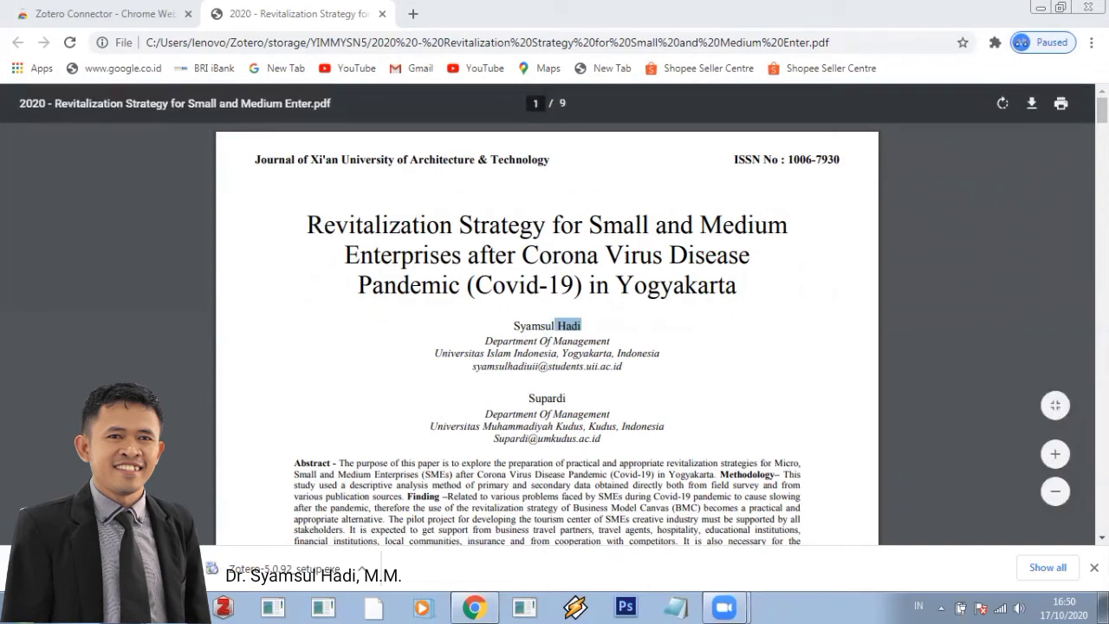
Launch Zotero again from the browser view of the PDF
key("super")
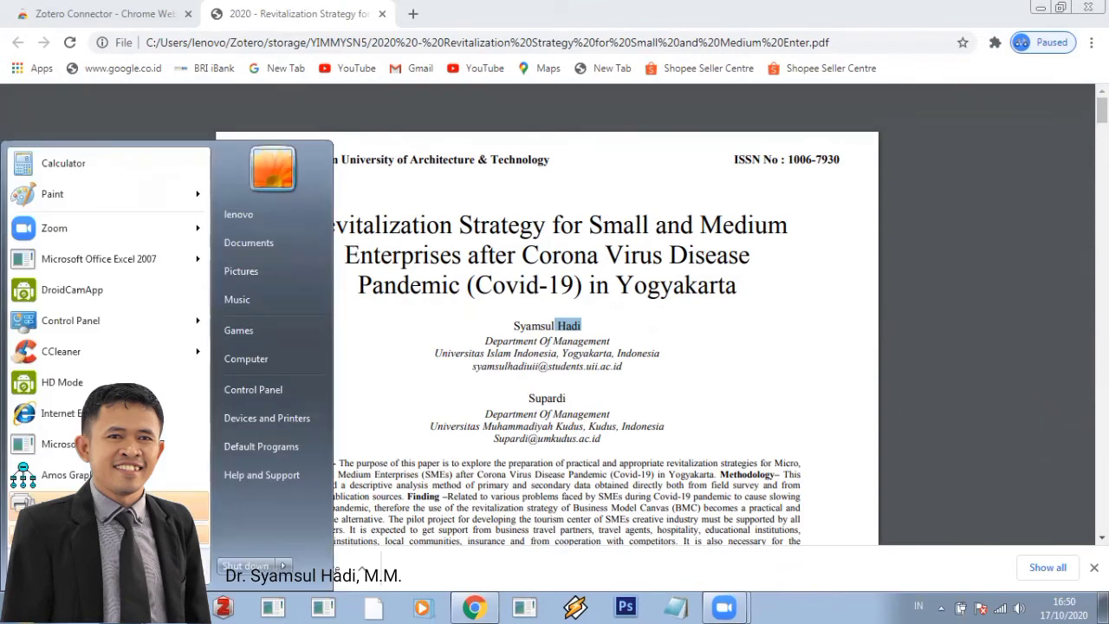
type("zoom")
key("Return")
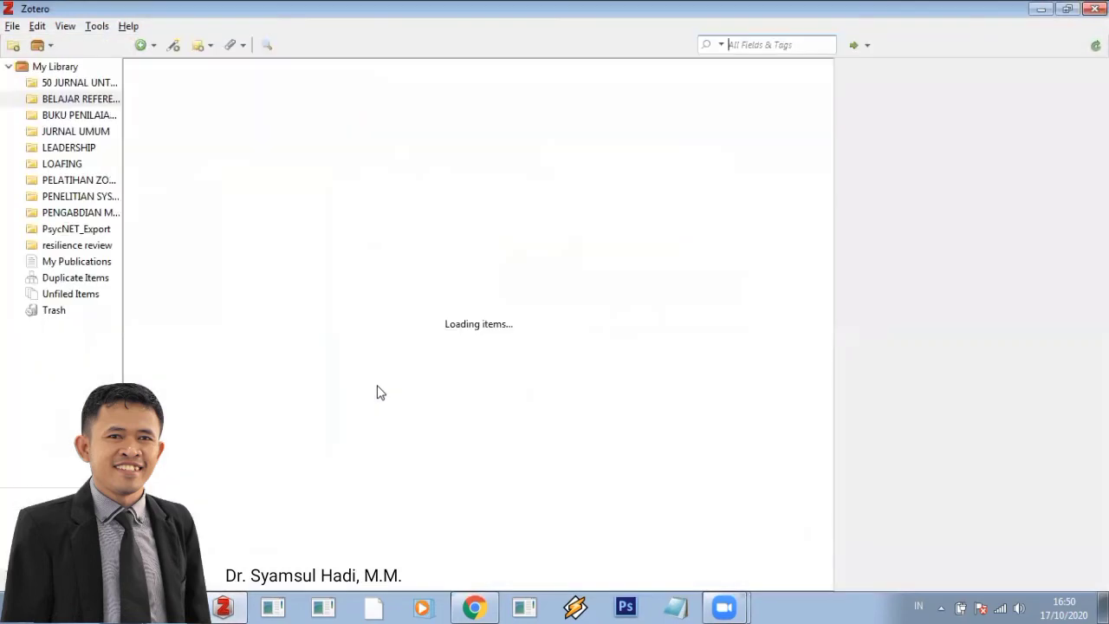
Switch to the blank Microsoft Word document, write "Kegiatan belajar ini" and start a Zotero citation after it
left_click(273, 606)
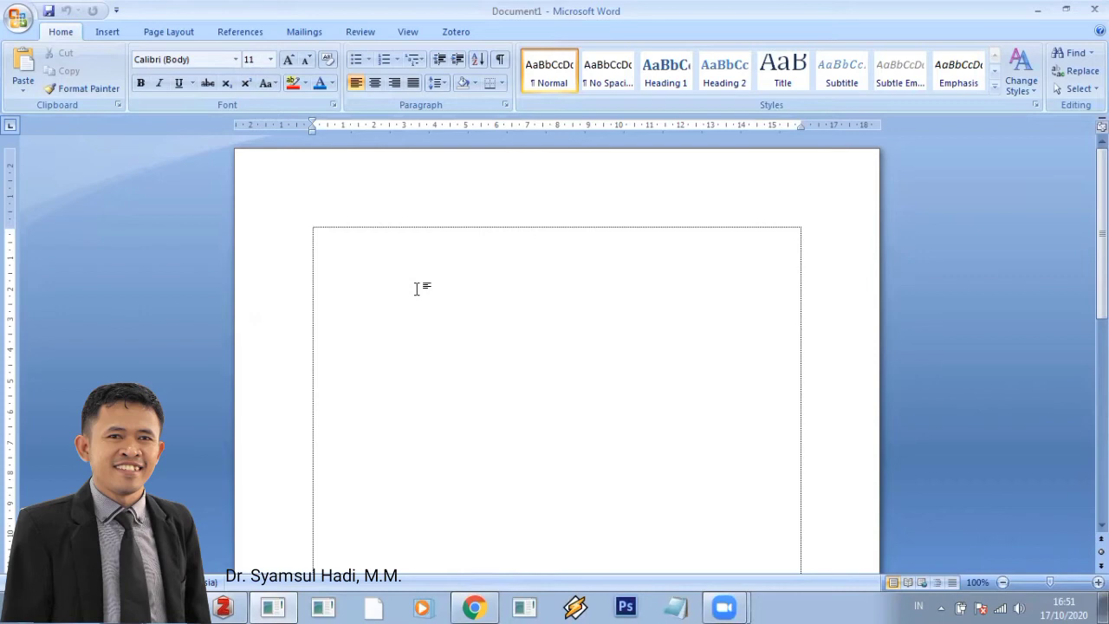
type("kegiatan belajar ini")
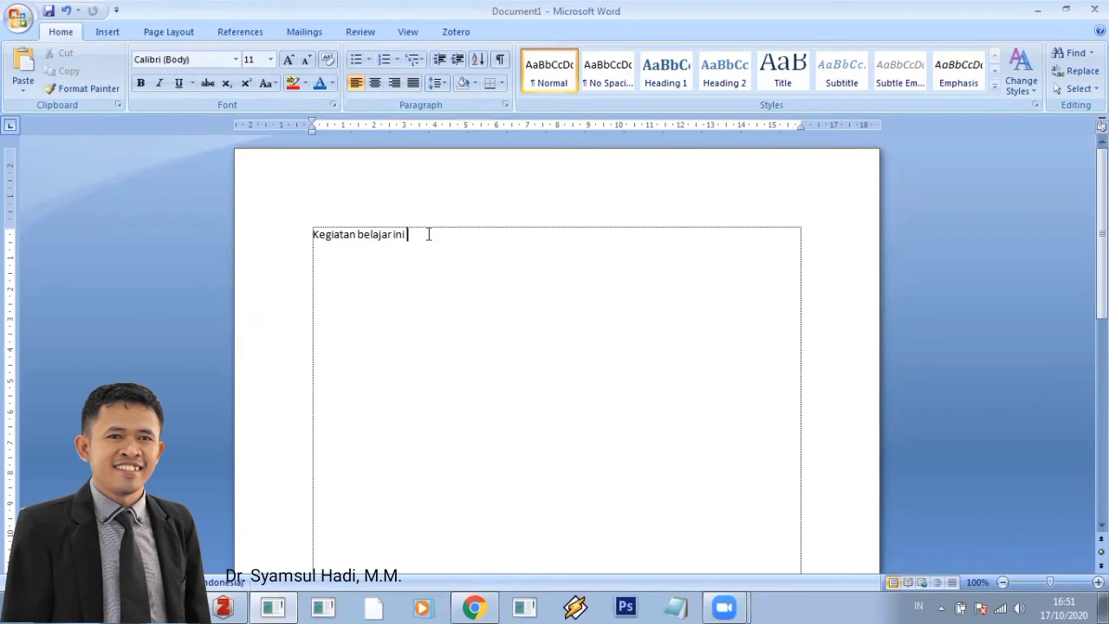
left_click(455, 32)
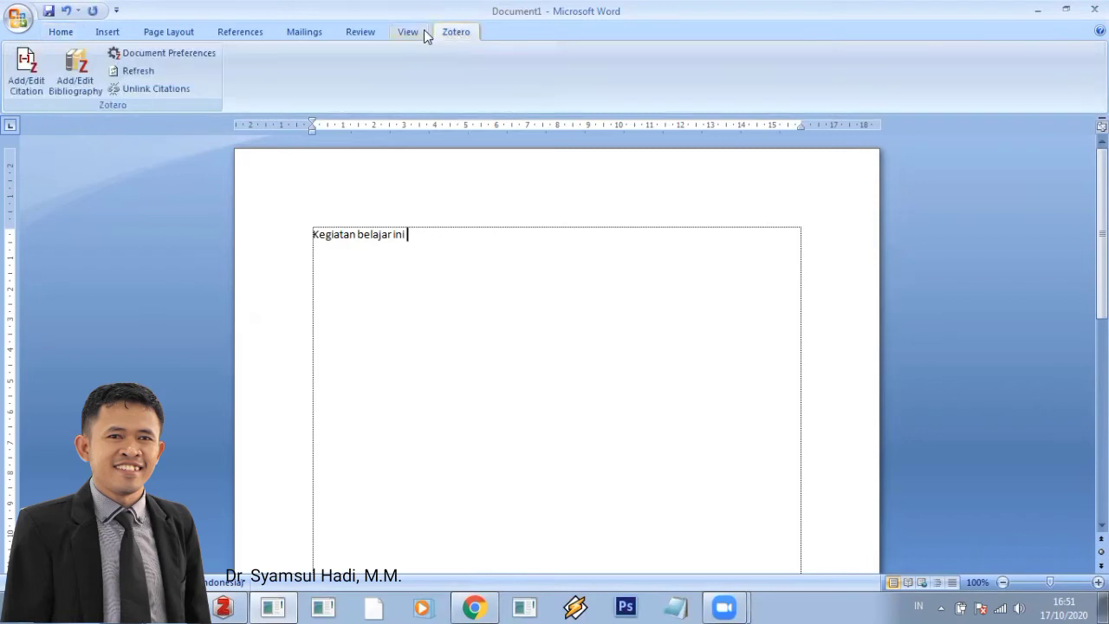
left_click(25, 77)
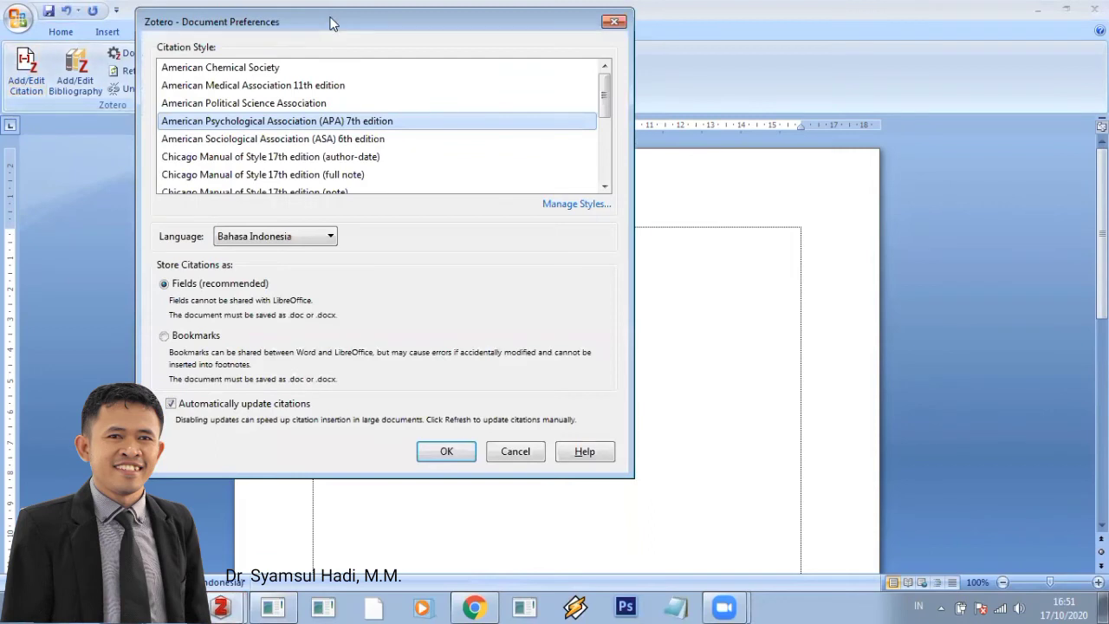
Look through the citation styles offered in the Zotero document preferences
left_click_drag(329, 23, 776, 107)
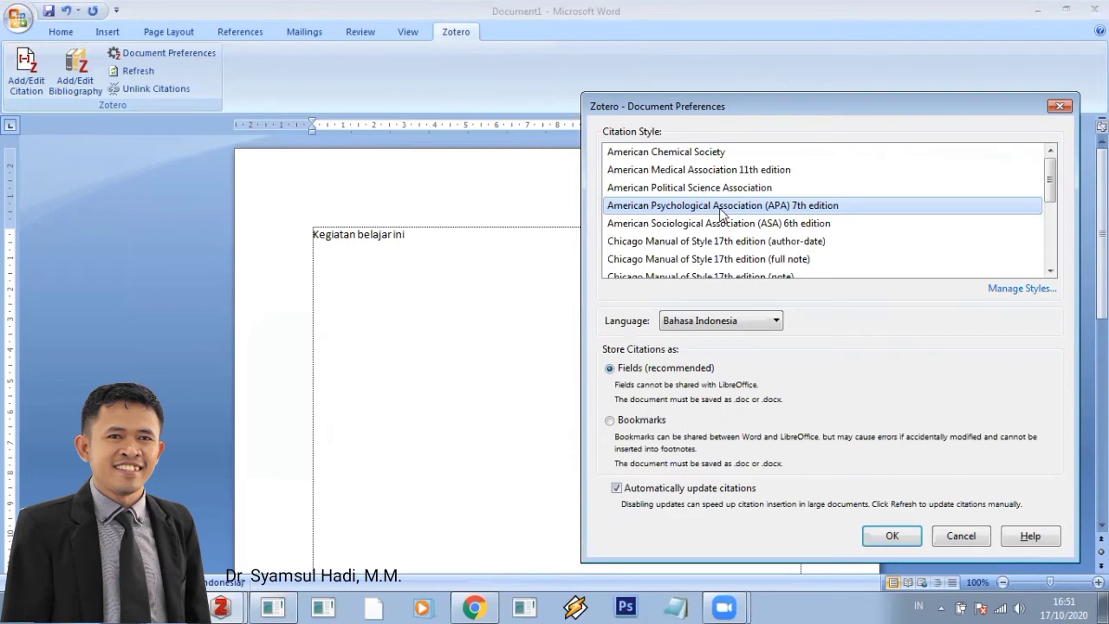
scroll(720, 213, "down", 5)
scroll(720, 213, "up", 1)
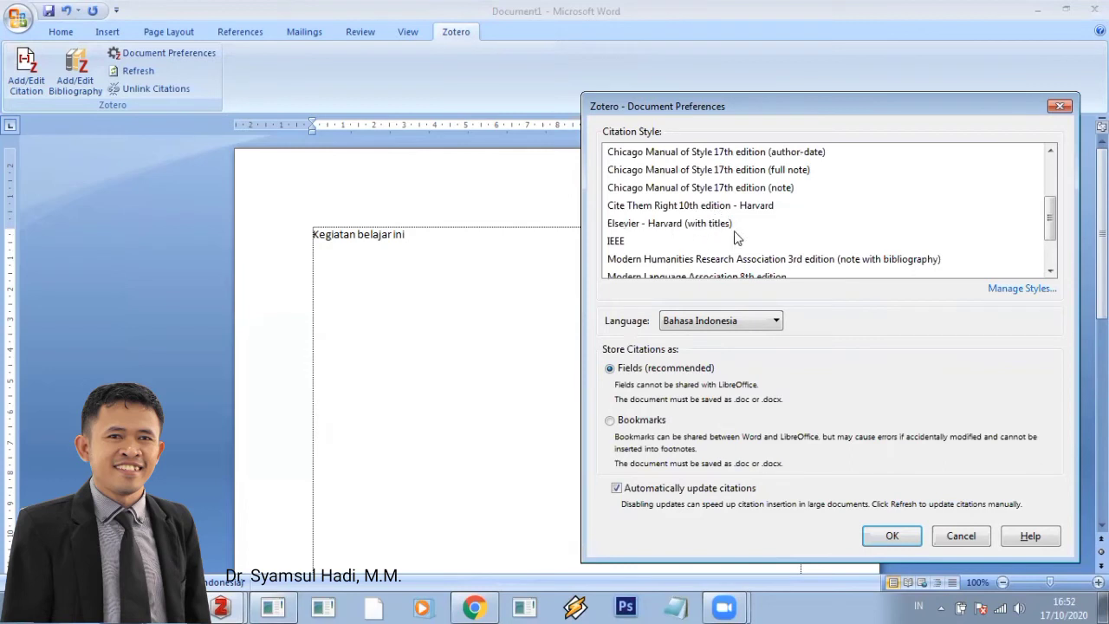
scroll(734, 238, "down", 1)
scroll(735, 238, "up", 3)
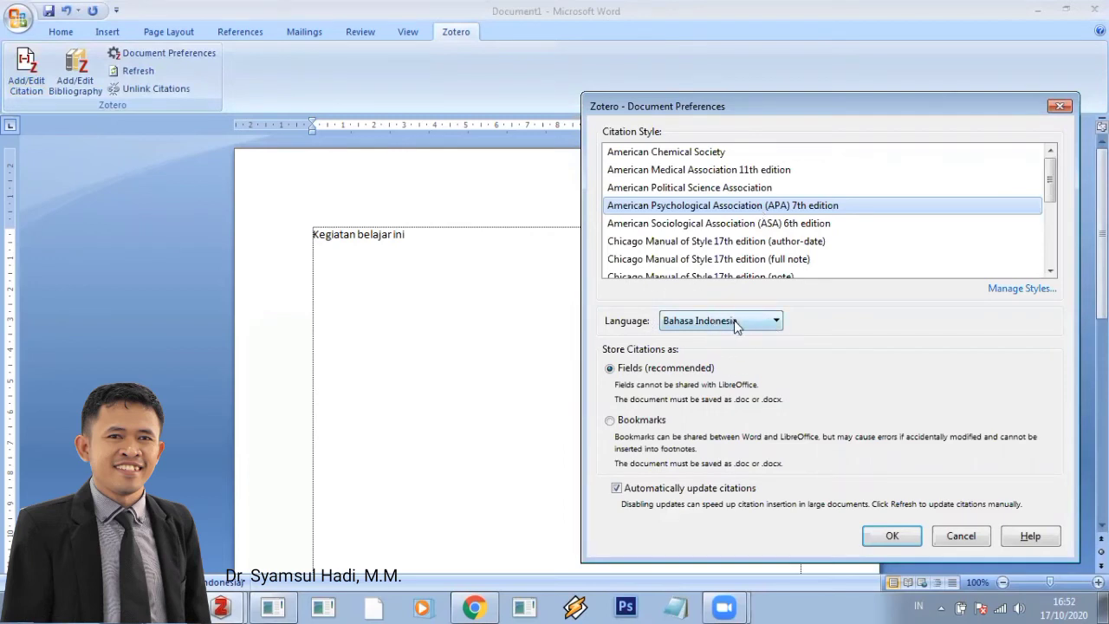
Review the citation languages and accept the document preferences with APA 7th edition, Bahasa Indonesia and citations stored as fields
left_click(734, 319)
left_click(734, 320)
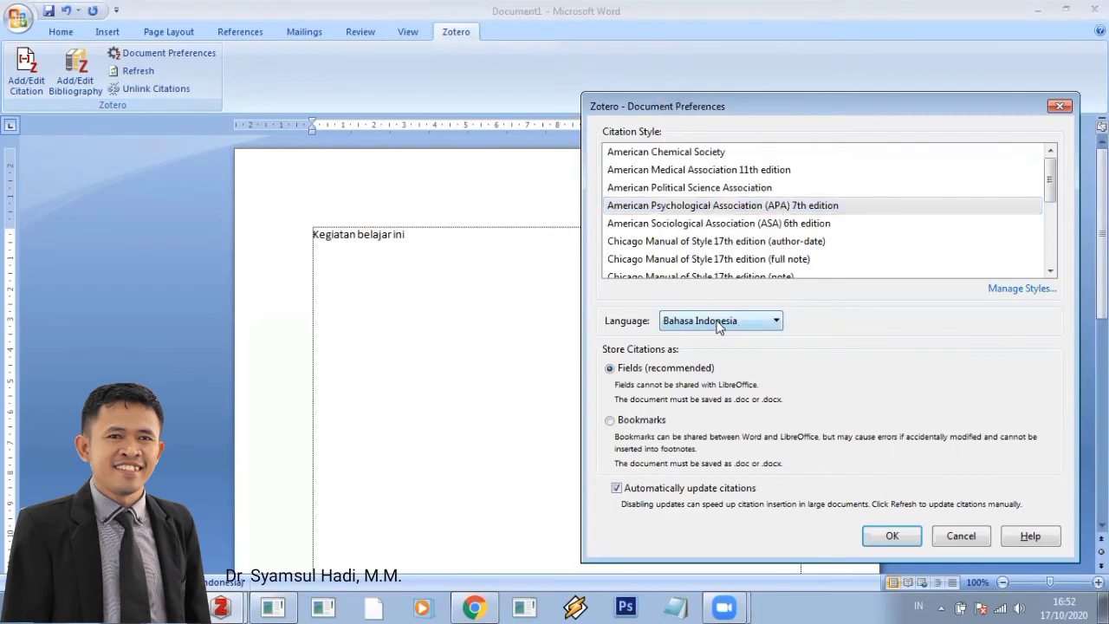
left_click(718, 323)
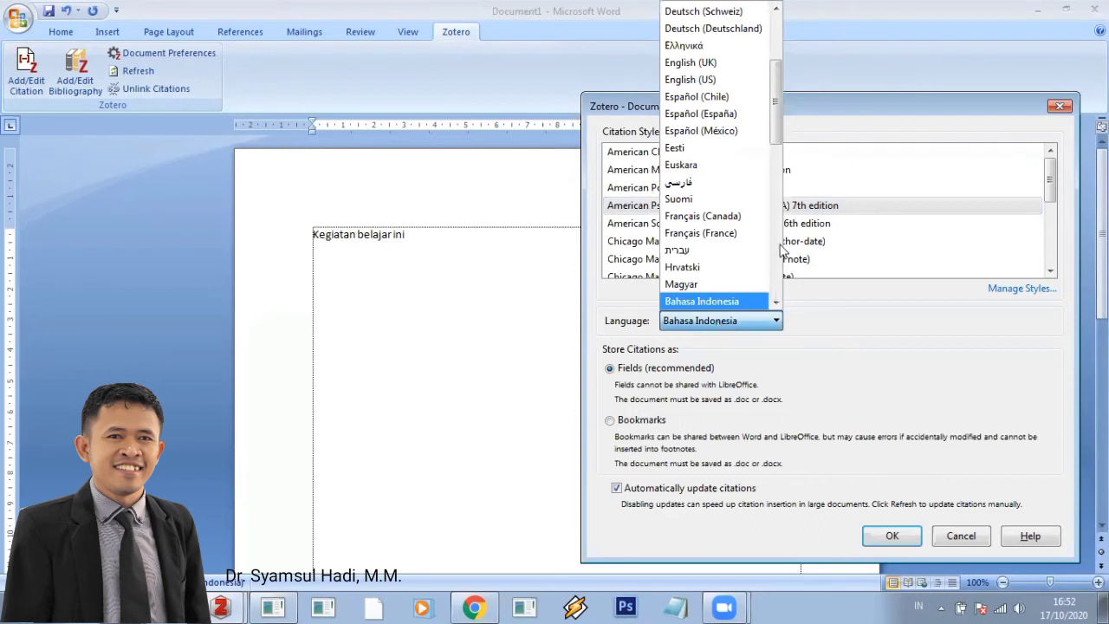
left_click_drag(777, 136, 775, 110)
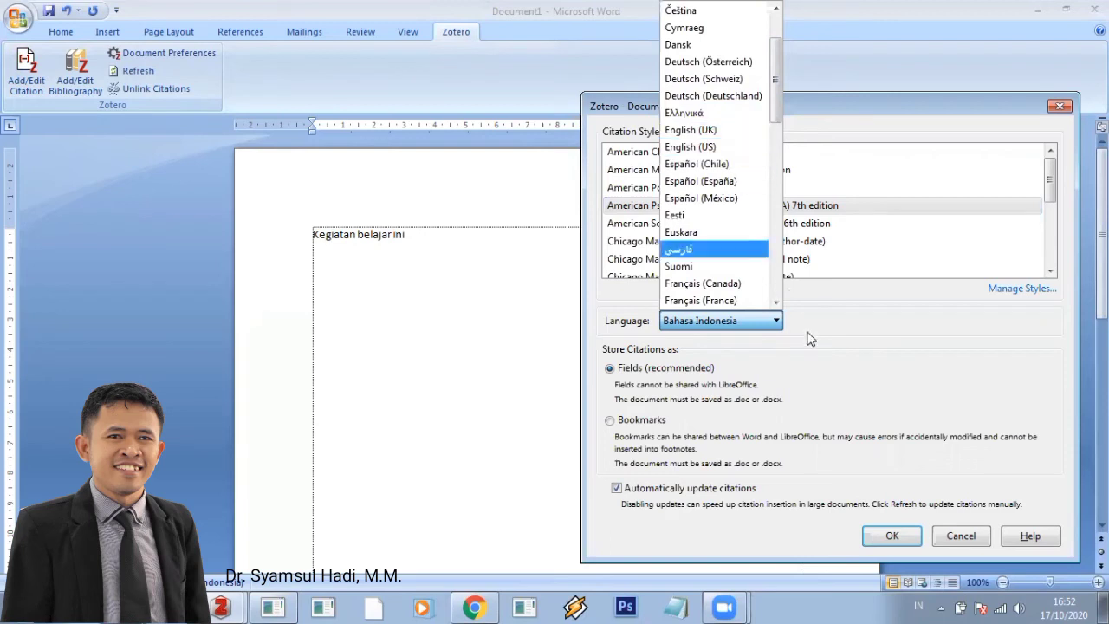
left_click(825, 385)
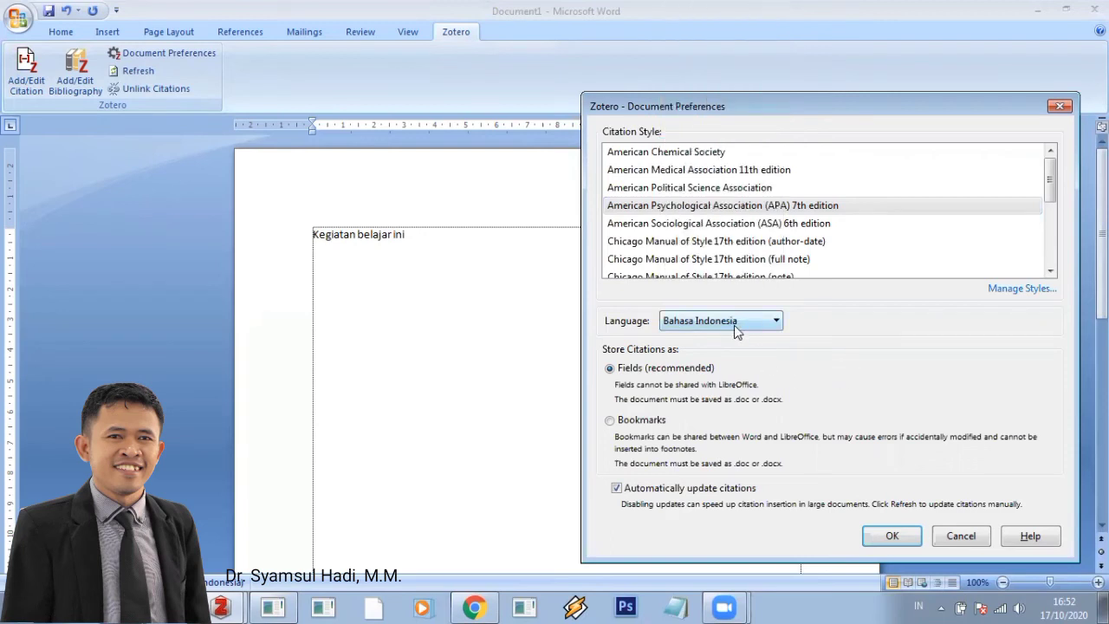
left_click(889, 539)
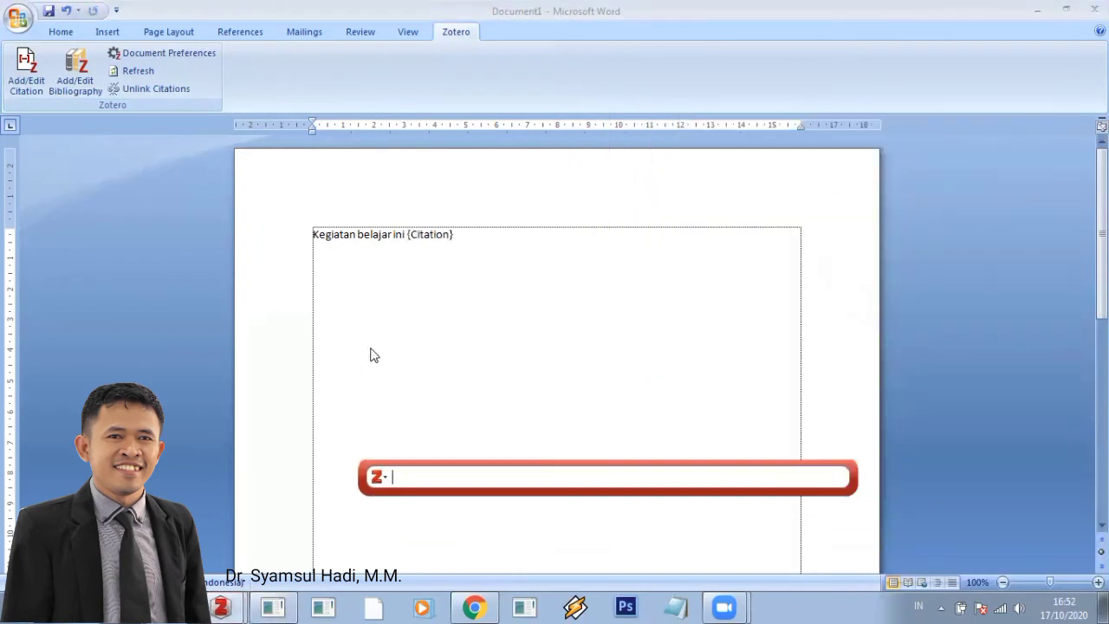
Move the citation search bar closer to the sentence and search for a source by its author's name
left_click_drag(433, 465, 424, 357)
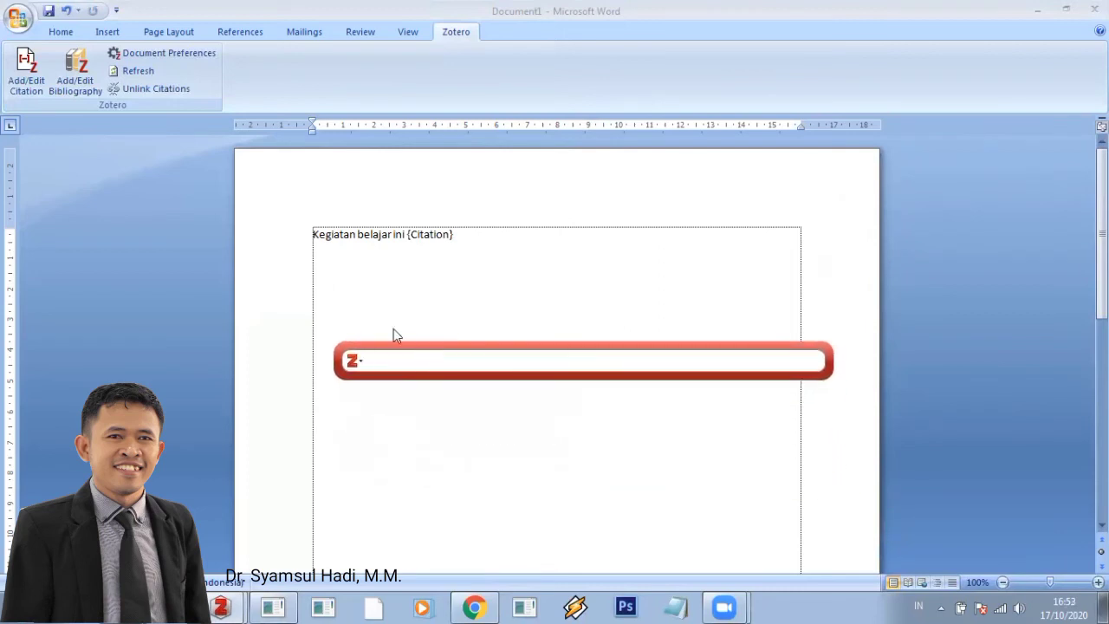
type("sapar")
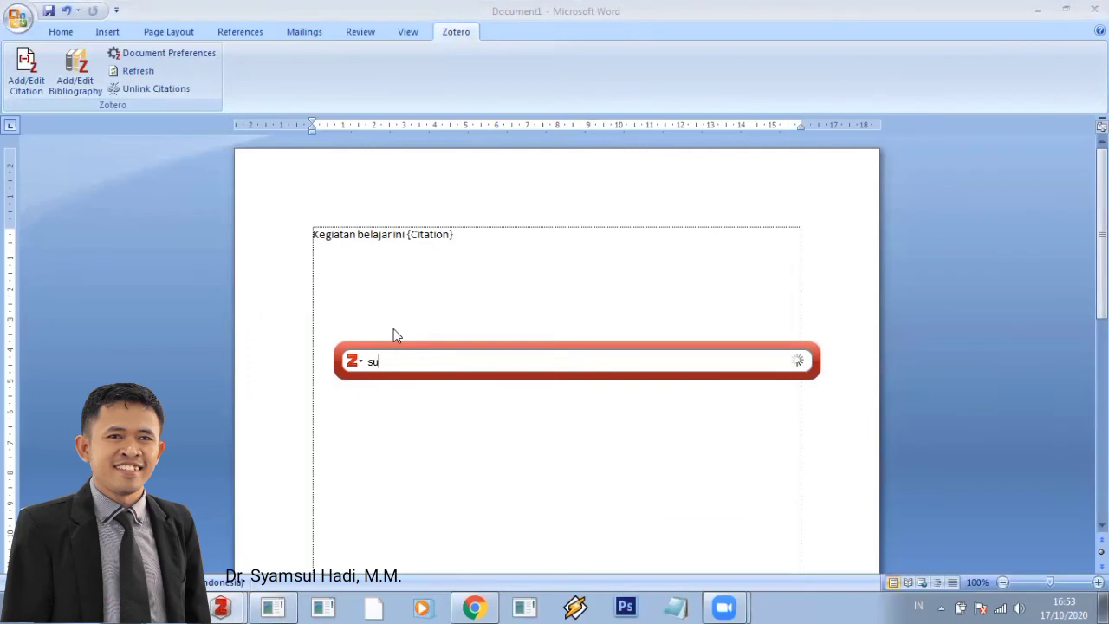